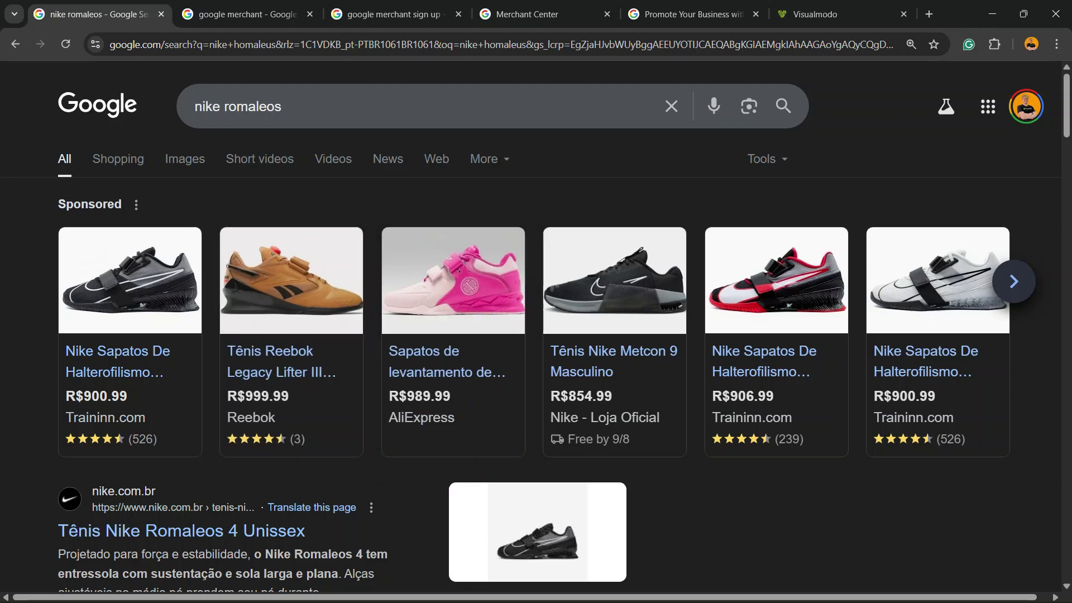
Scroll up and down through the Nike Romaleos shopping results
scroll(536, 335, down, 6)
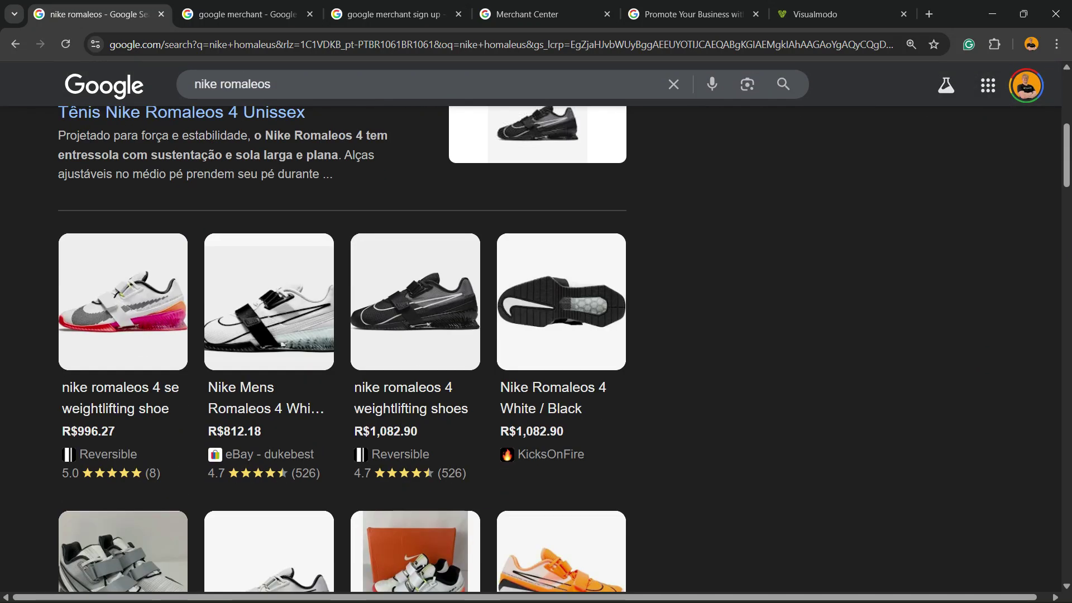
scroll(562, 363, down, 3)
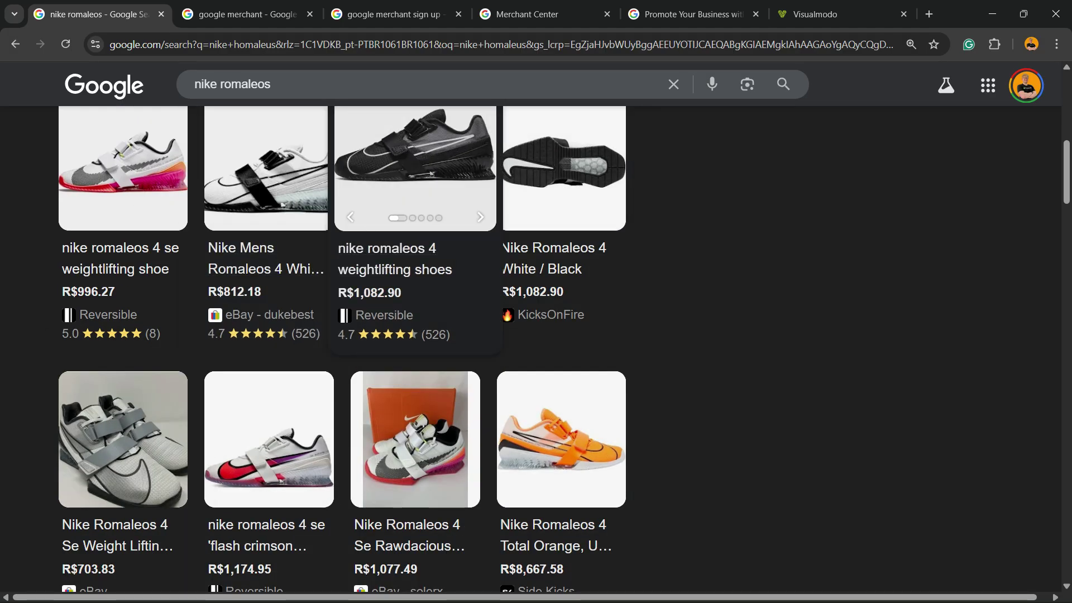
scroll(536, 335, up, 6)
scroll(536, 335, down, 6)
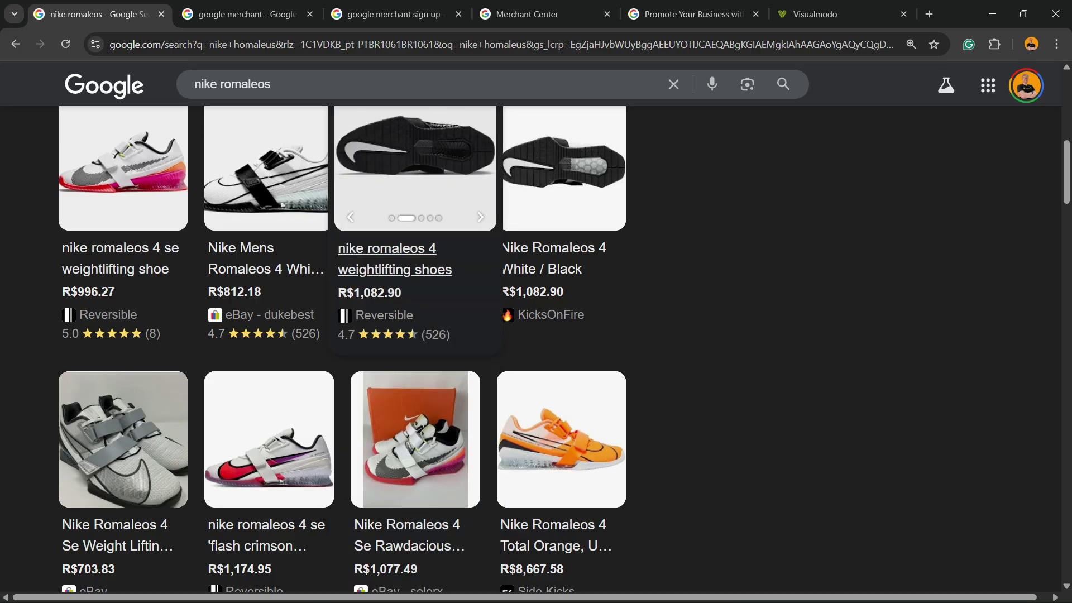
scroll(268, 224, down, 1)
scroll(279, 313, down, 1)
scroll(558, 363, up, 4)
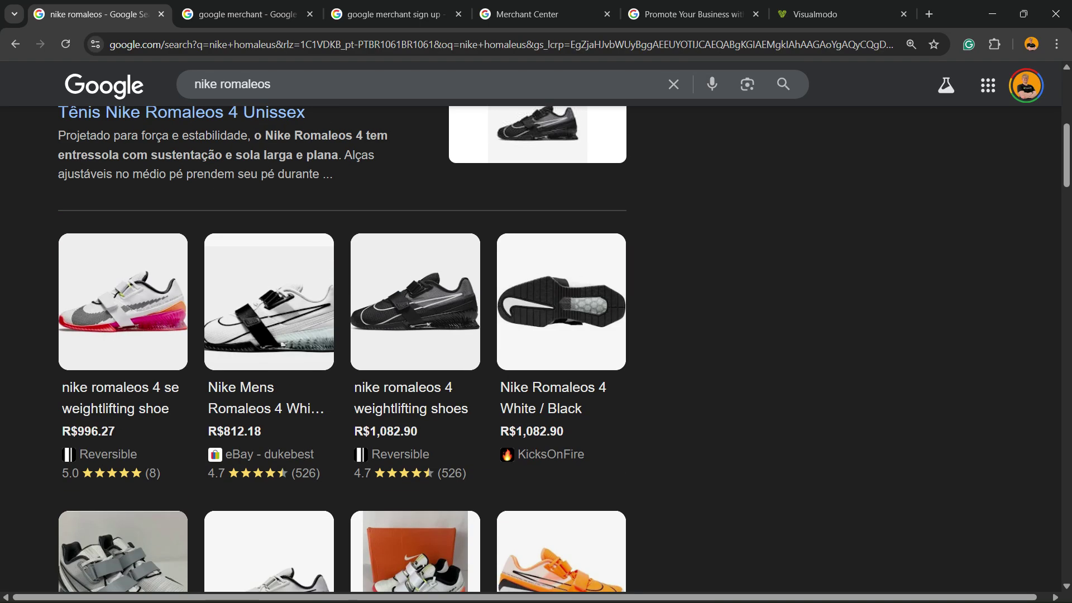
scroll(413, 313, up, 2)
scroll(268, 313, down, 6)
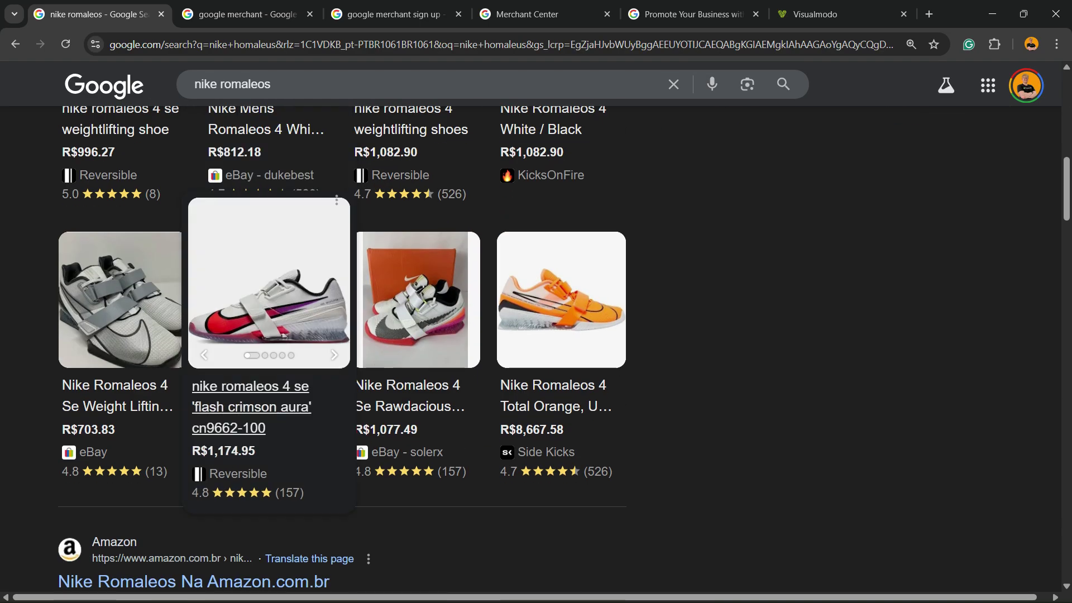
scroll(268, 313, up, 2)
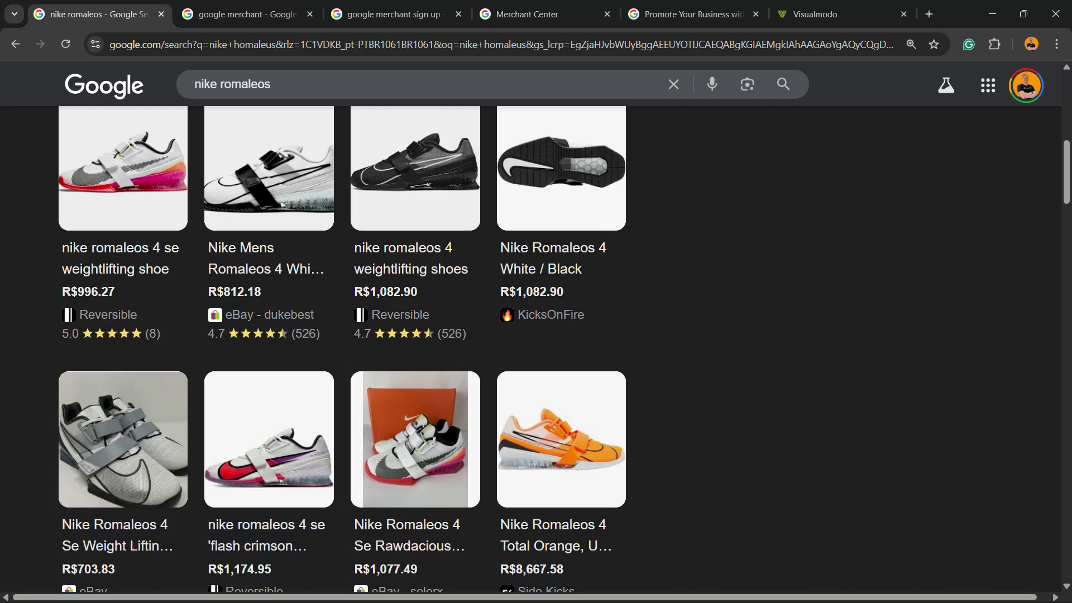
scroll(123, 391, up, 3)
Go to the 'google merchant sign up' results and open Promote Your Business with Merchant Center
click(246, 14)
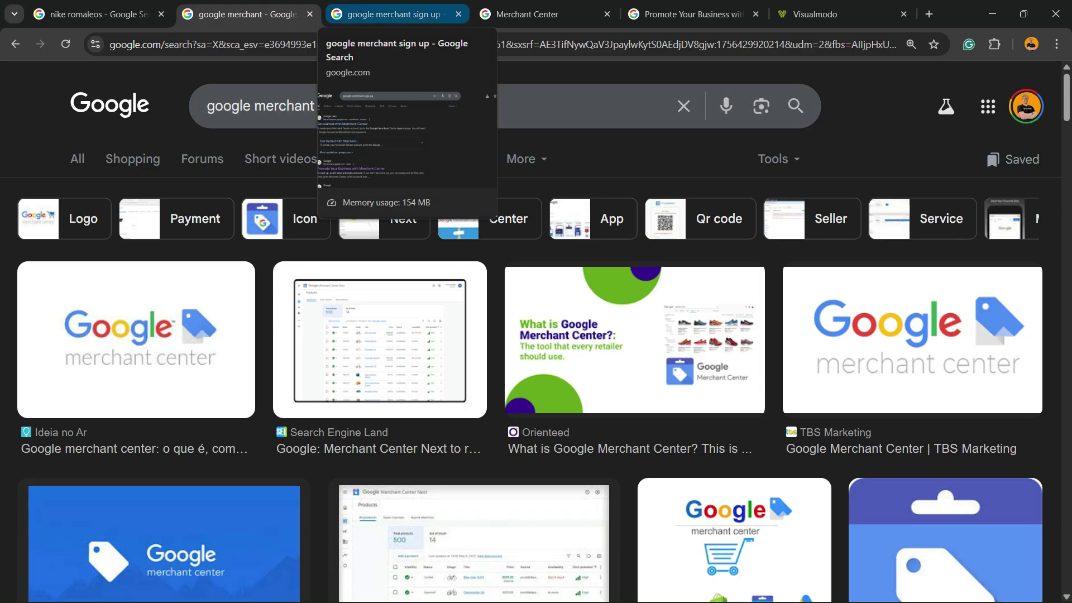
click(391, 14)
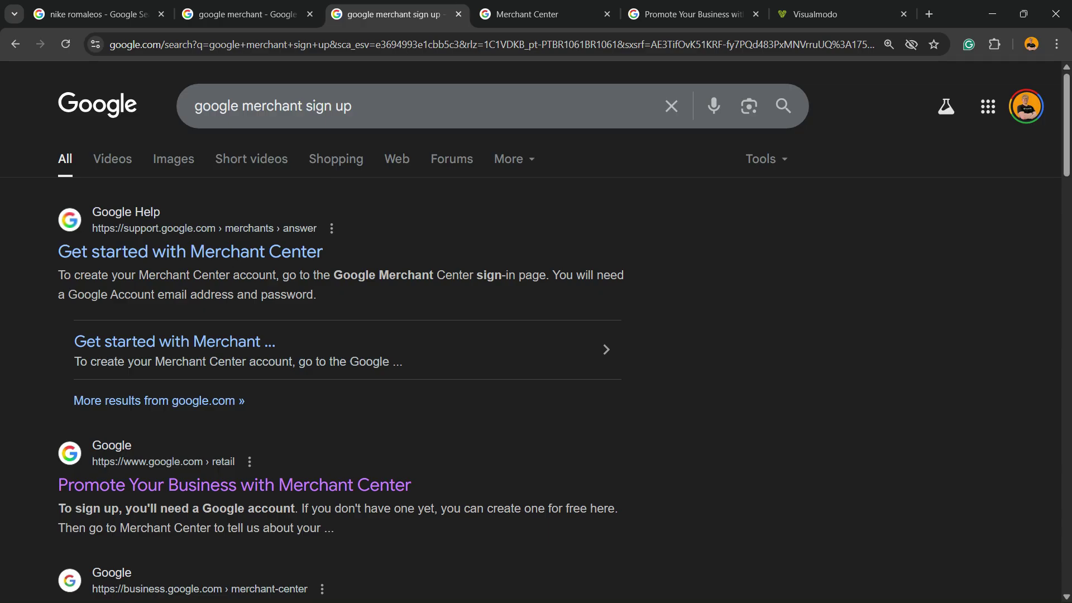
scroll(234, 345, down, 2)
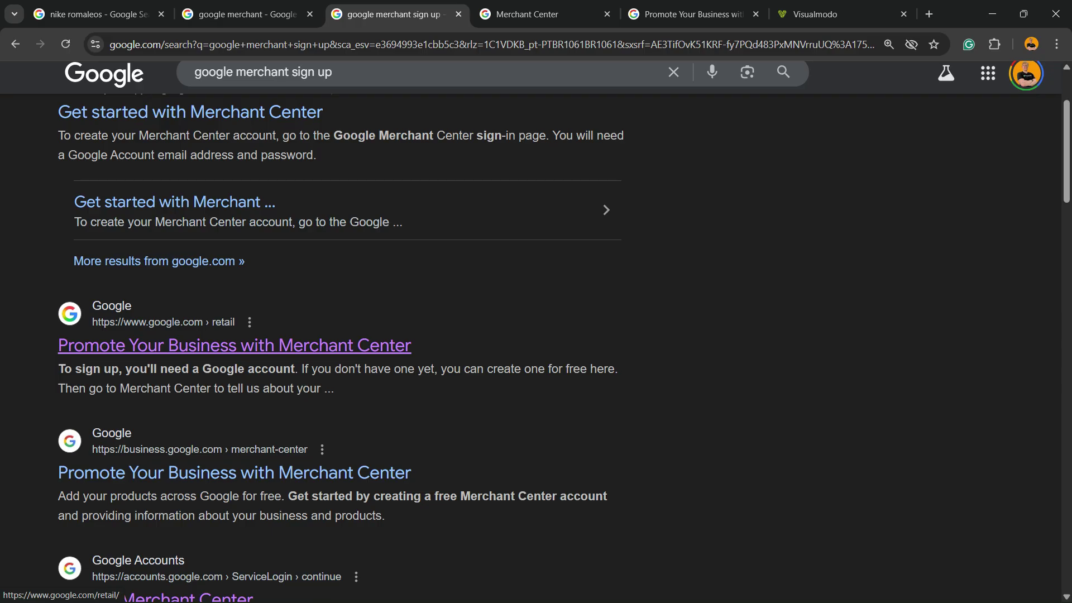
click(528, 14)
Move the Promote Your Business tab ahead of Merchant Center, then show the business sign-up form
click(693, 14)
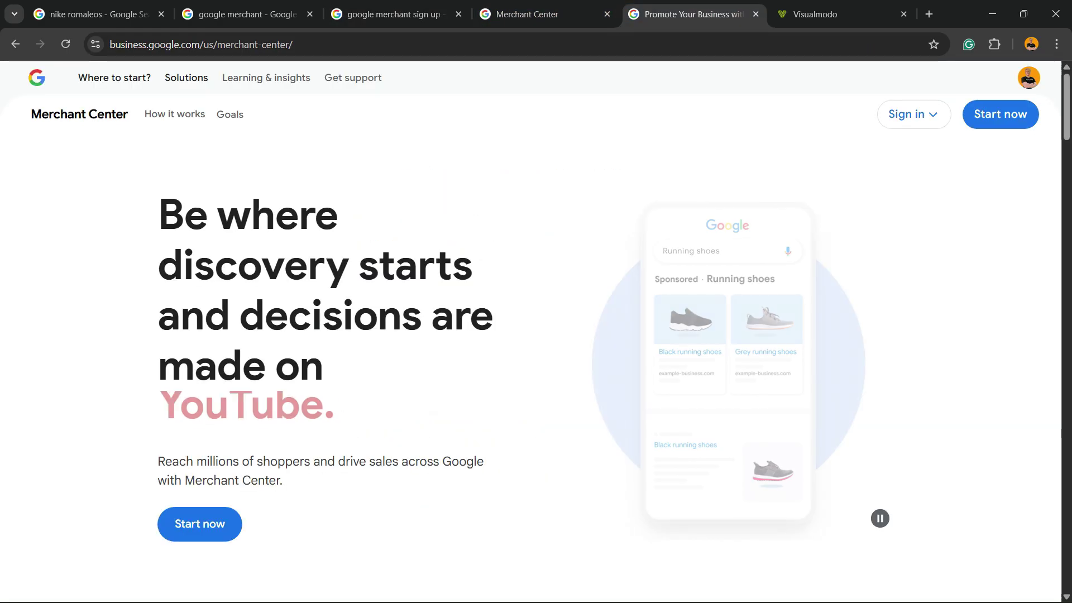
drag(692, 14, 544, 14)
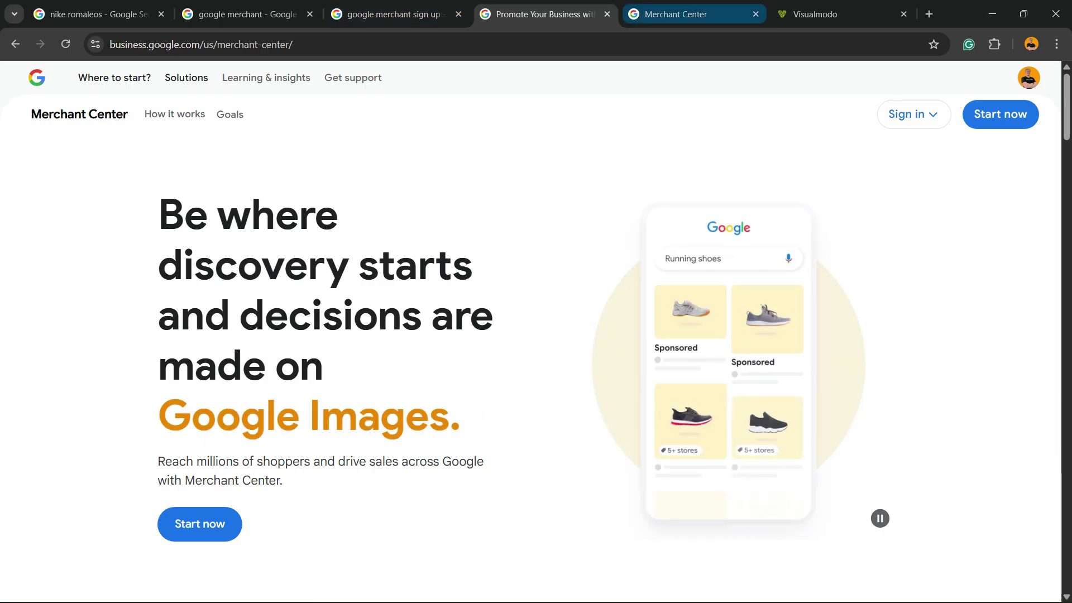
mouse_move(693, 14)
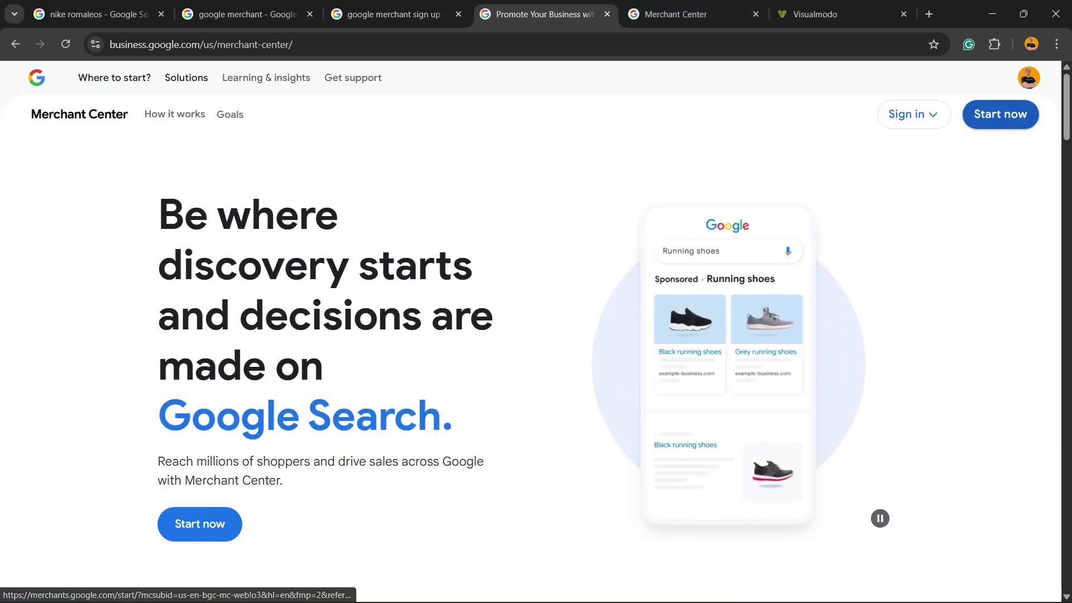
click(692, 14)
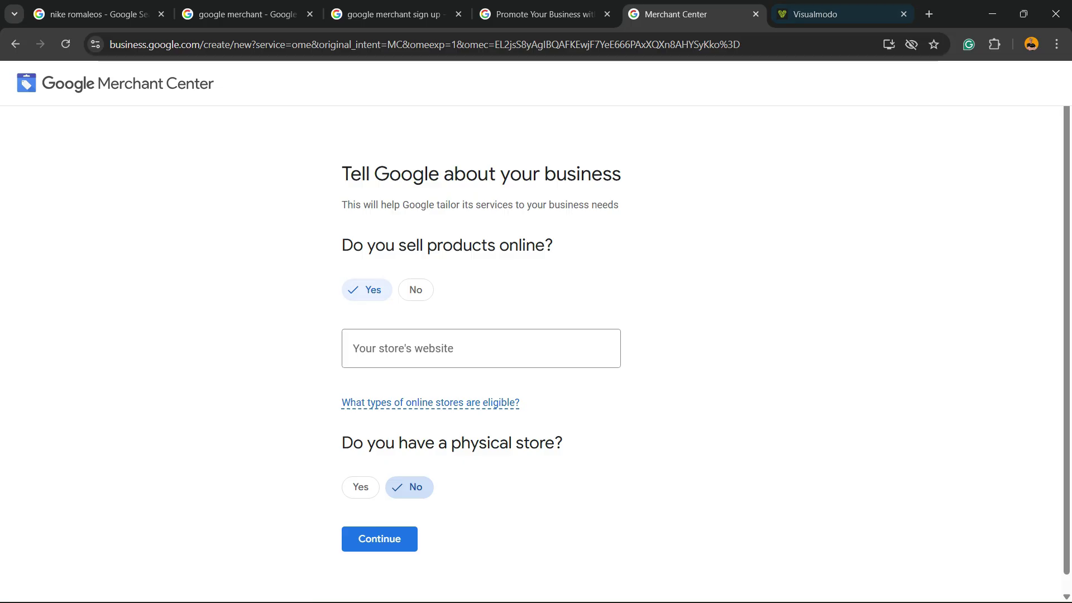
click(821, 14)
click(558, 44)
key(ctrl+c)
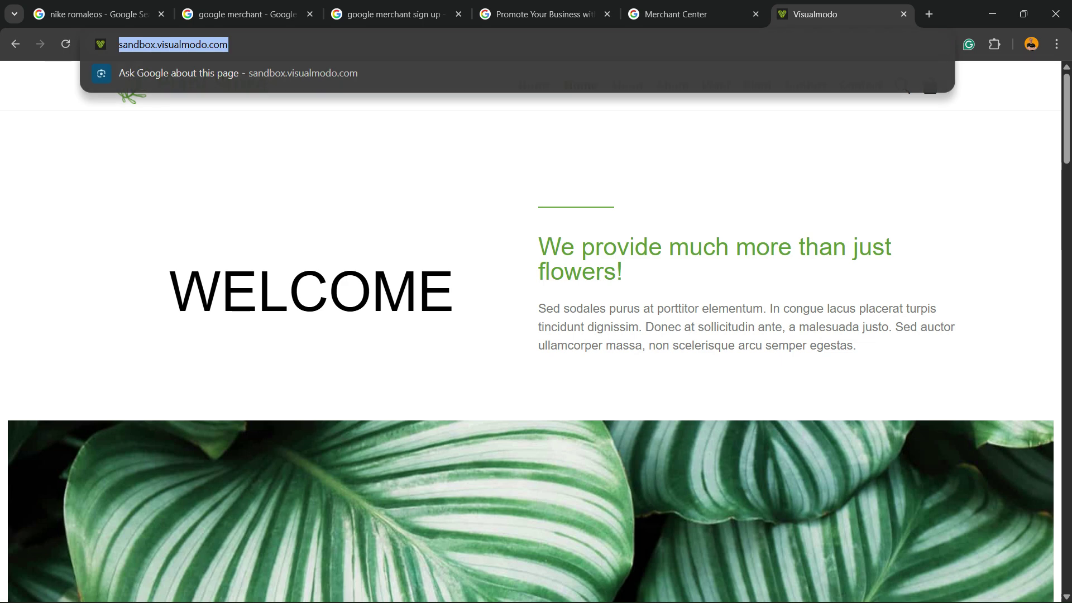
click(681, 14)
click(481, 349)
key(ctrl+v)
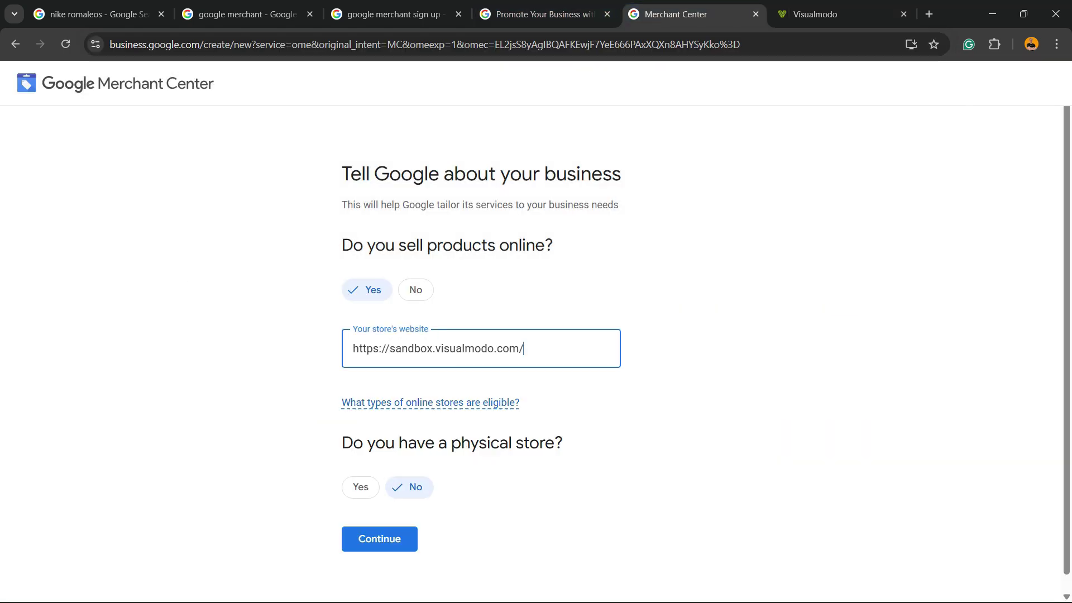
click(693, 373)
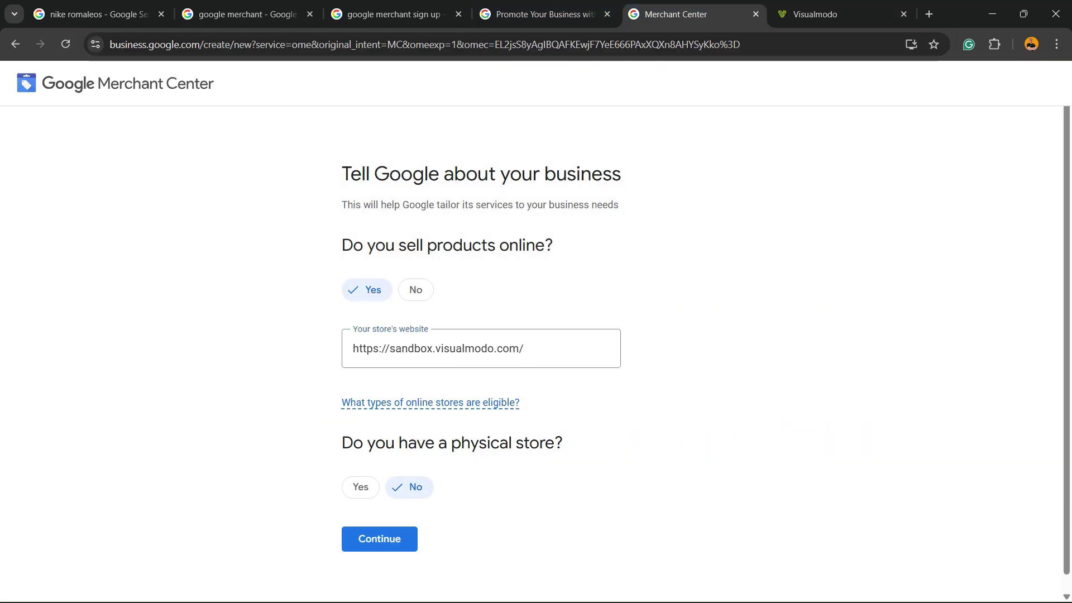
Submit the business details and continue to the Visualmodo Merchant Center account summary
mouse_move(431, 403)
click(380, 539)
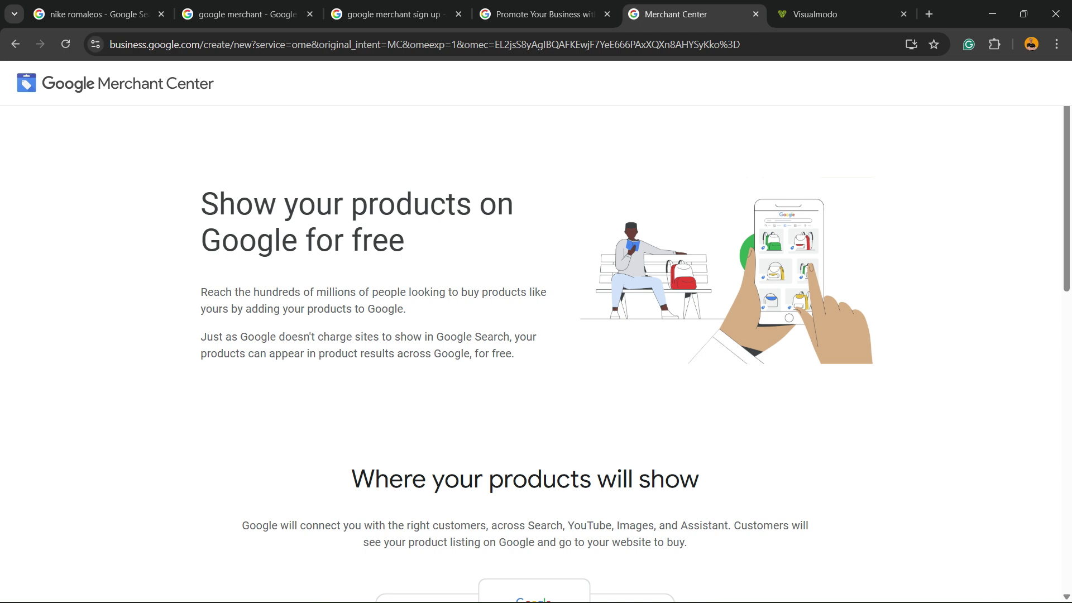
scroll(536, 335, down, 10)
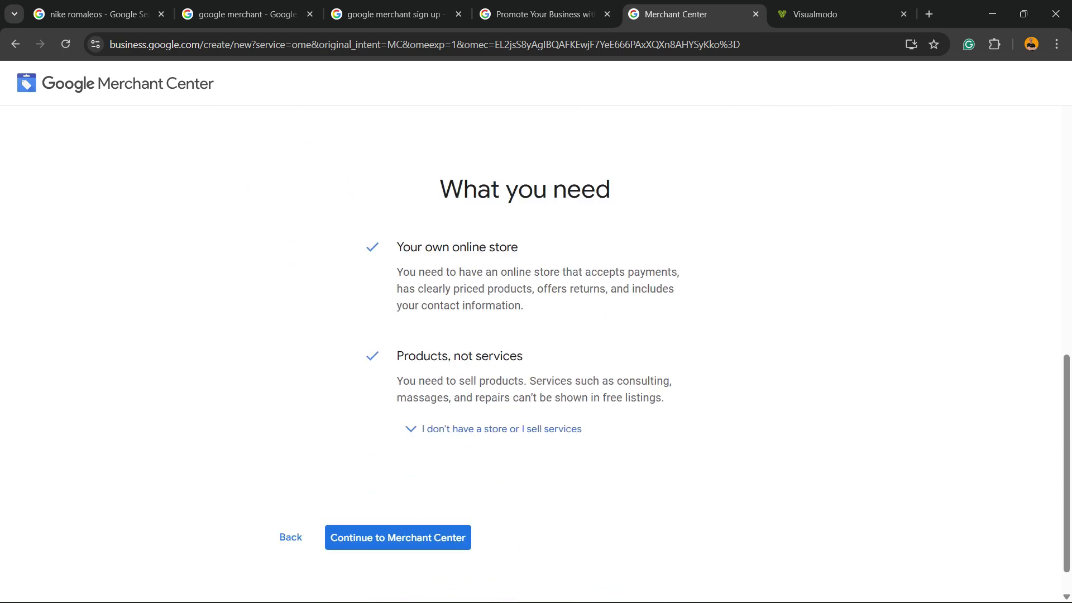
click(398, 538)
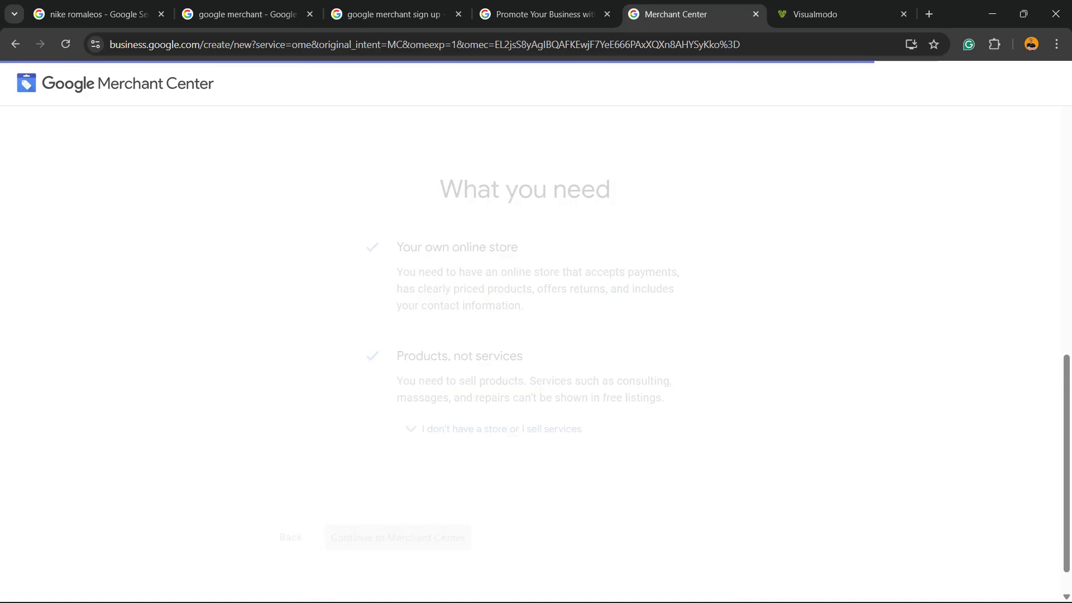
Zoom in the page and turn off email tips and survey invitations
key(ctrl+plus)
key(ctrl+plus)
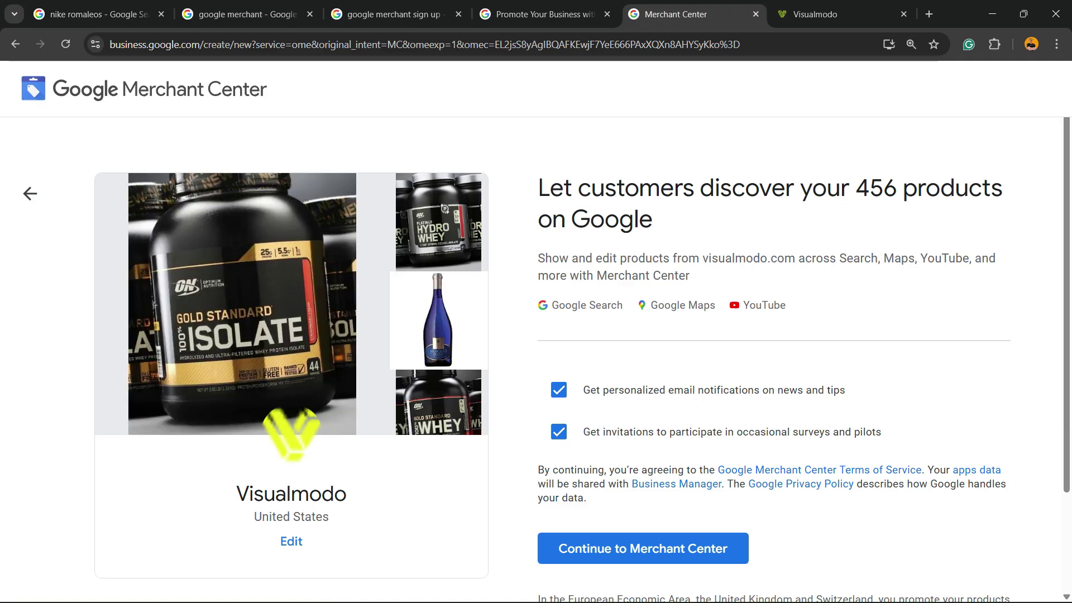
scroll(536, 358, down, 2)
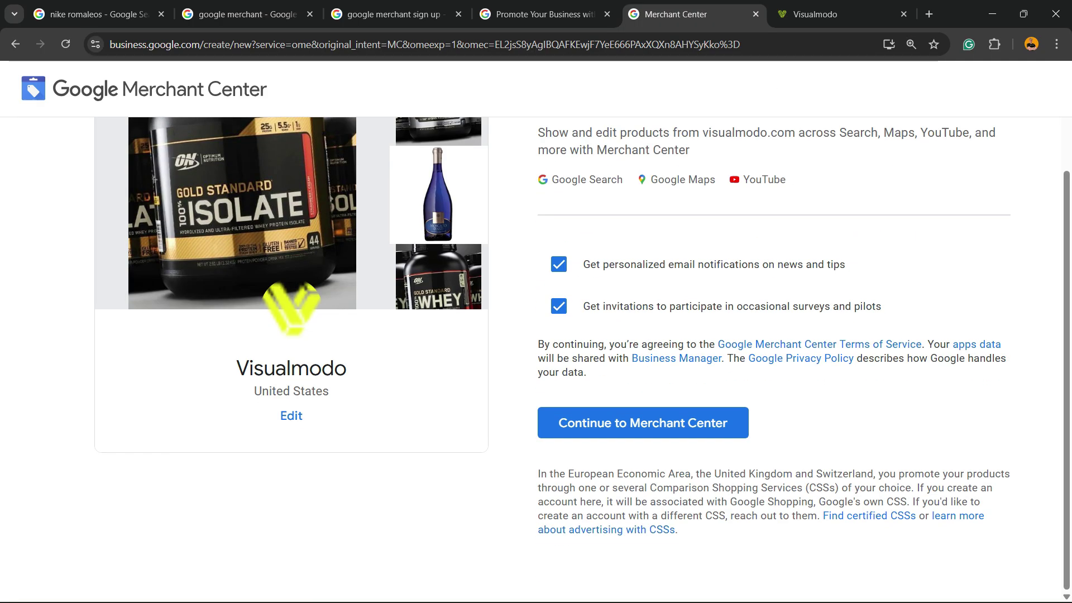
scroll(536, 357, up, 2)
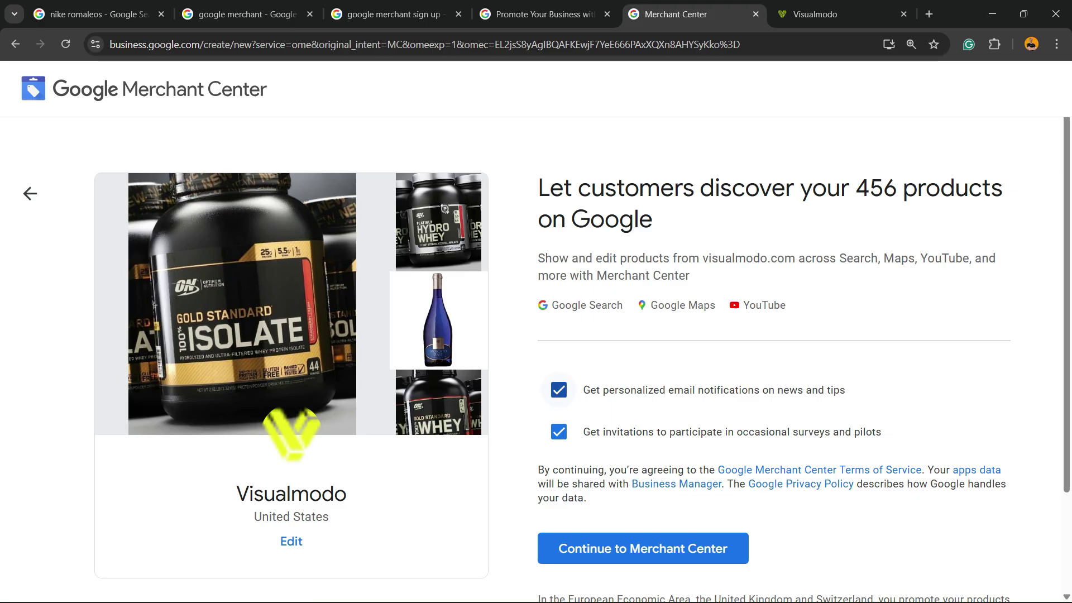
click(558, 389)
click(559, 432)
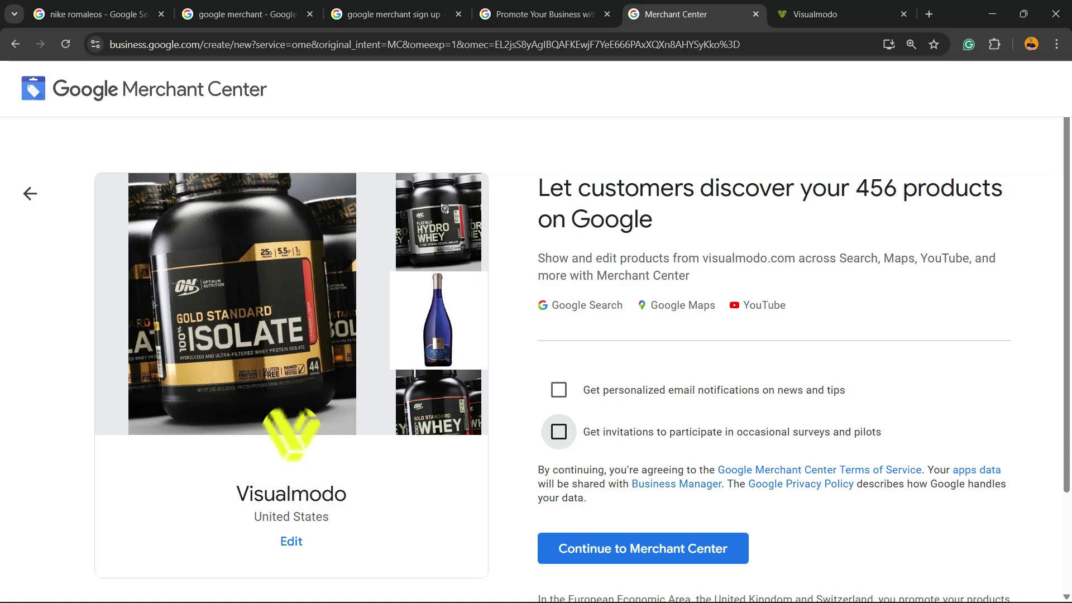
scroll(536, 358, down, 2)
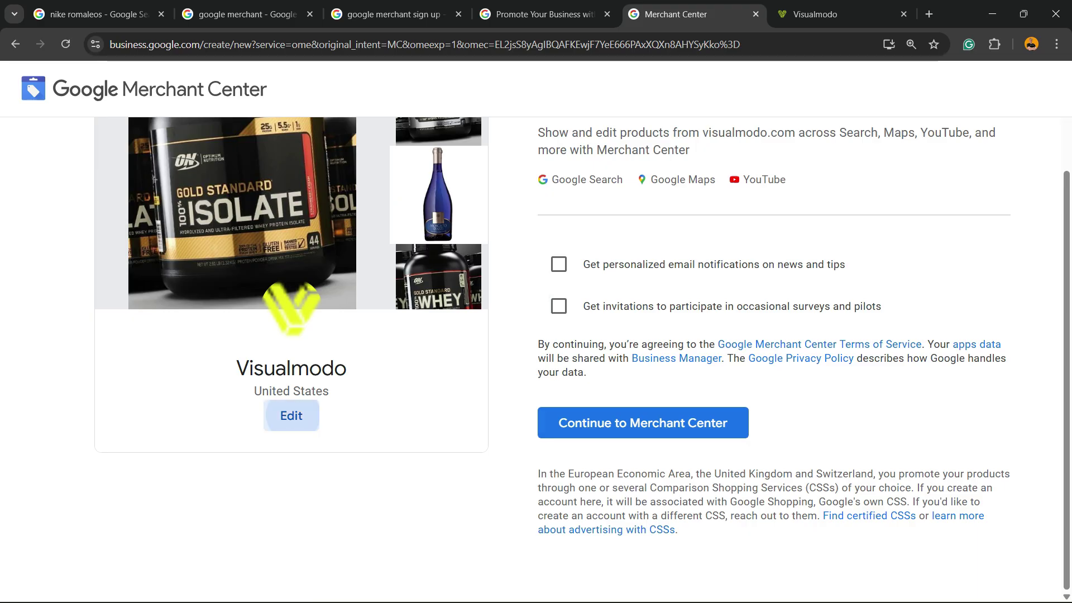
Change the business name to 'Test Store', registered in United States, and save it
click(291, 416)
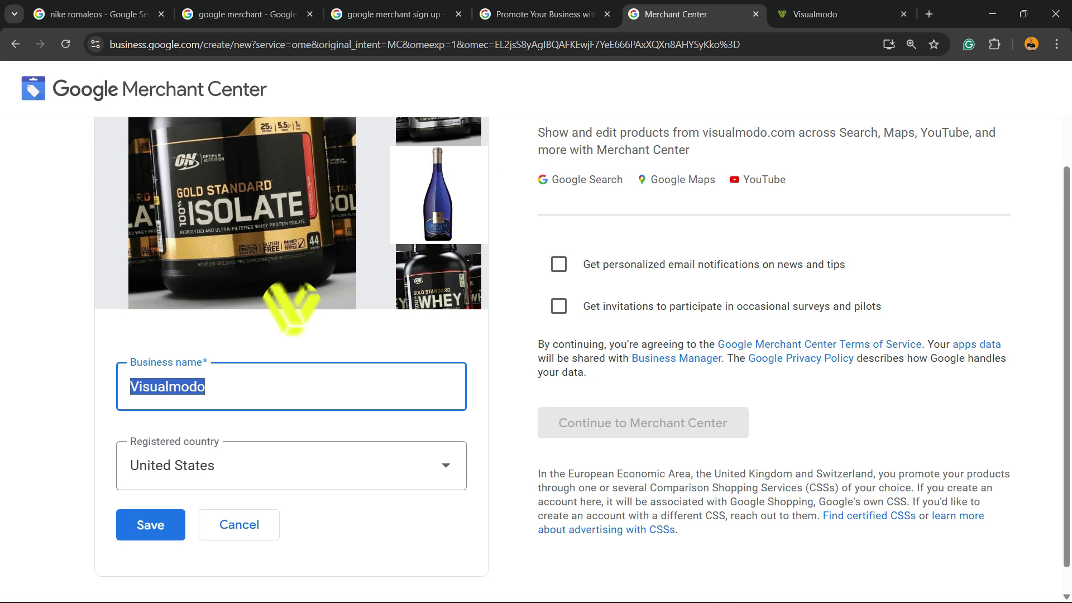
scroll(537, 358, up, 3)
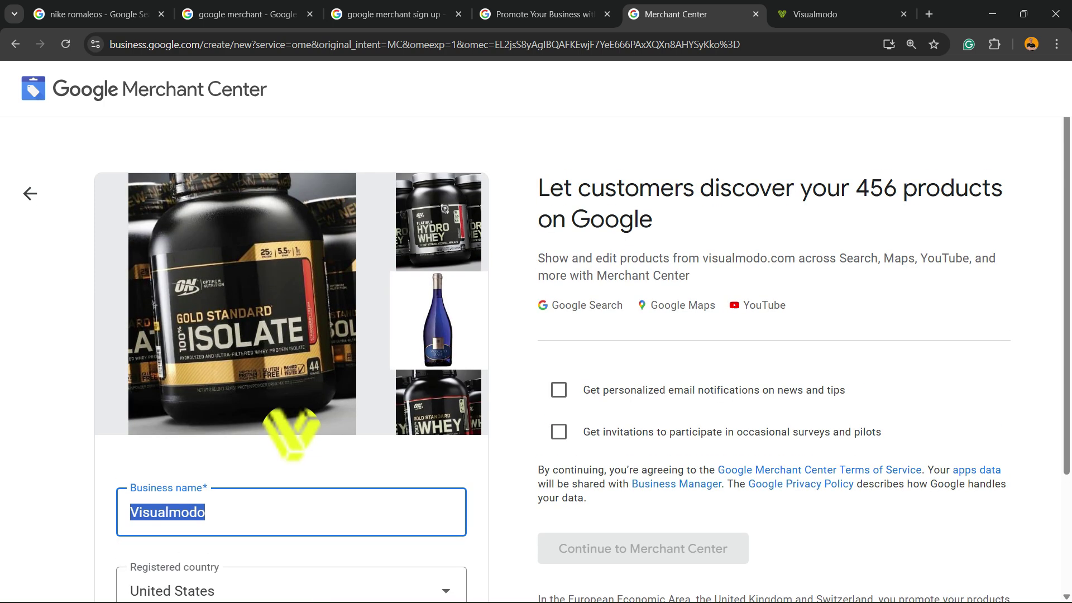
text(Tes)
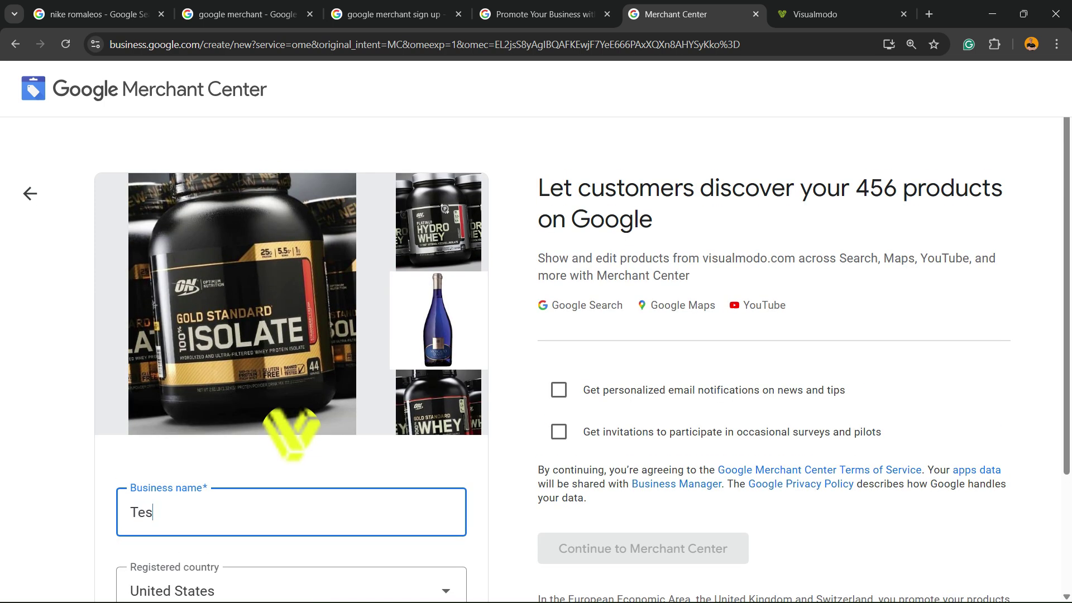
text(t Store)
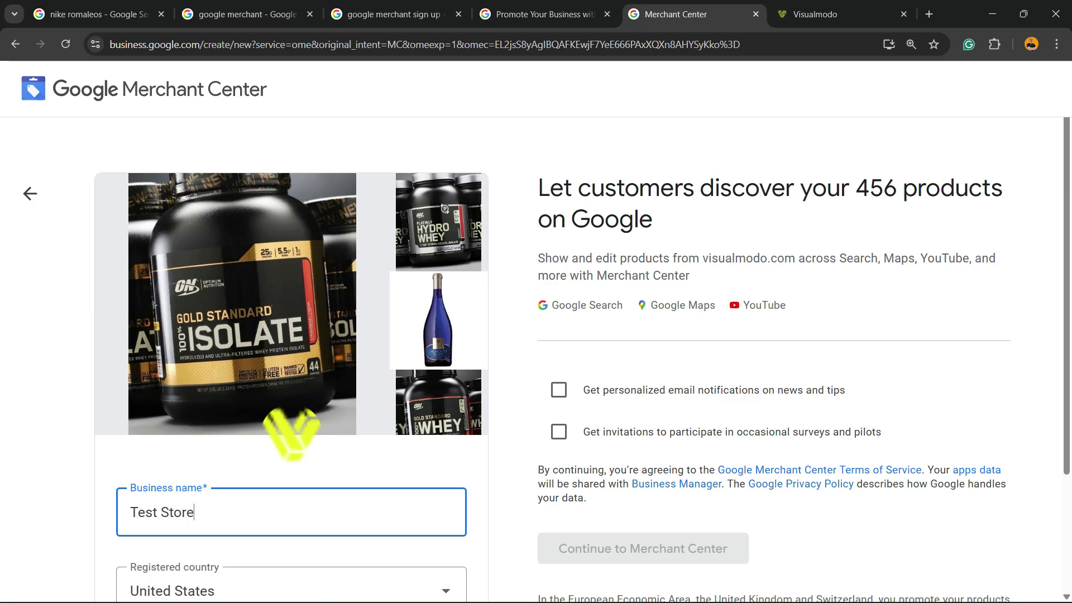
scroll(536, 358, down, 2)
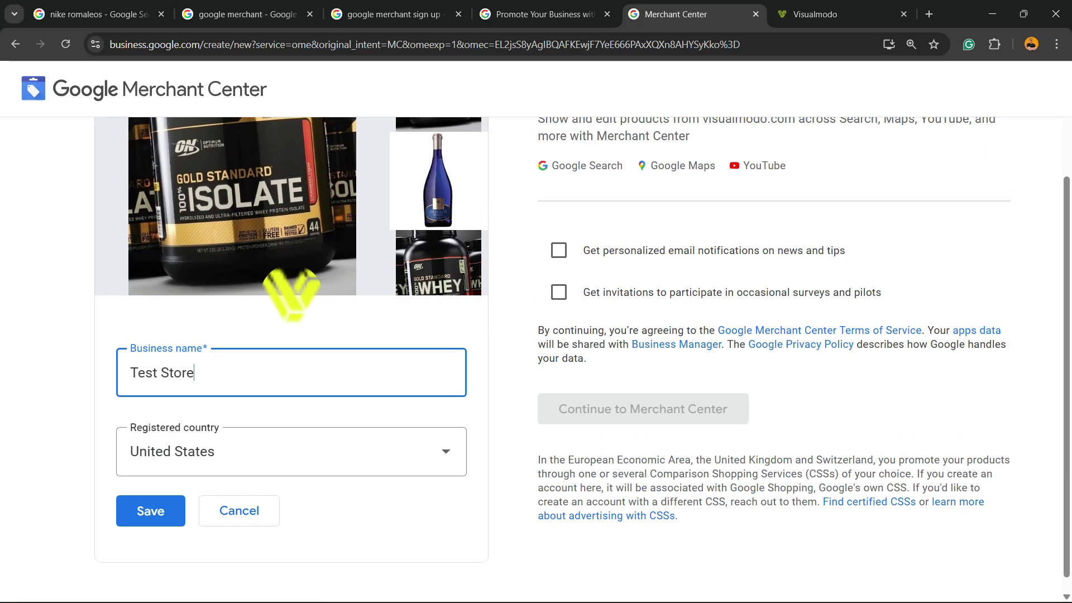
click(150, 511)
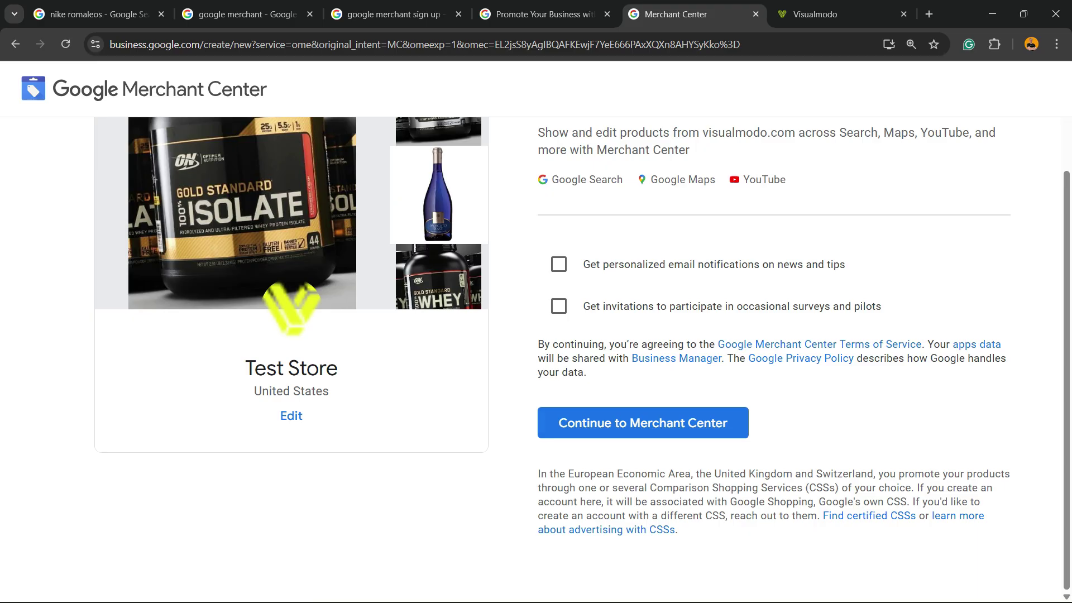
scroll(537, 357, up, 3)
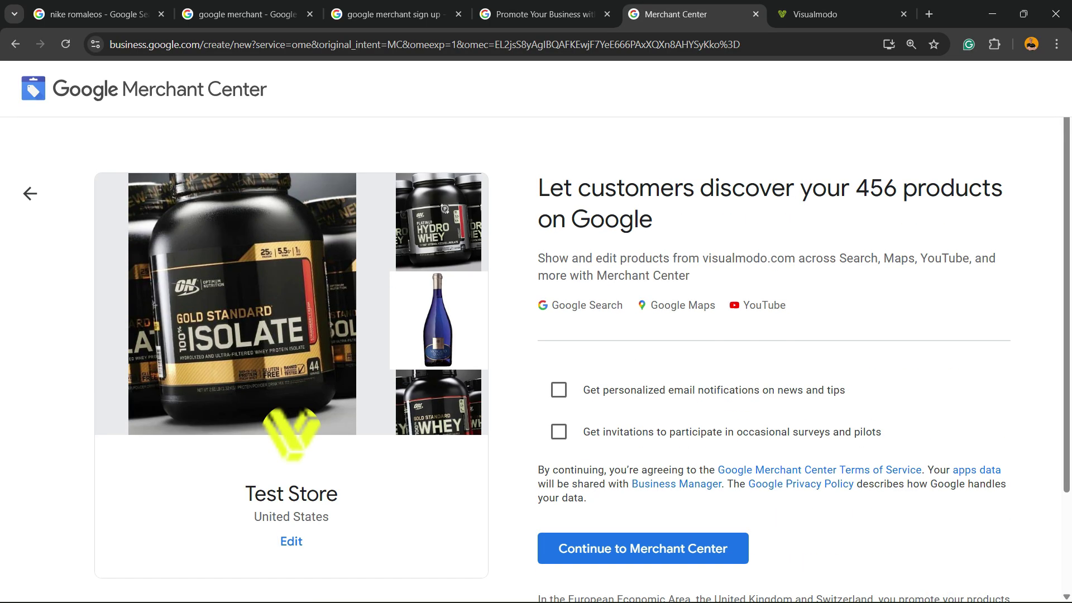
scroll(536, 358, down, 2)
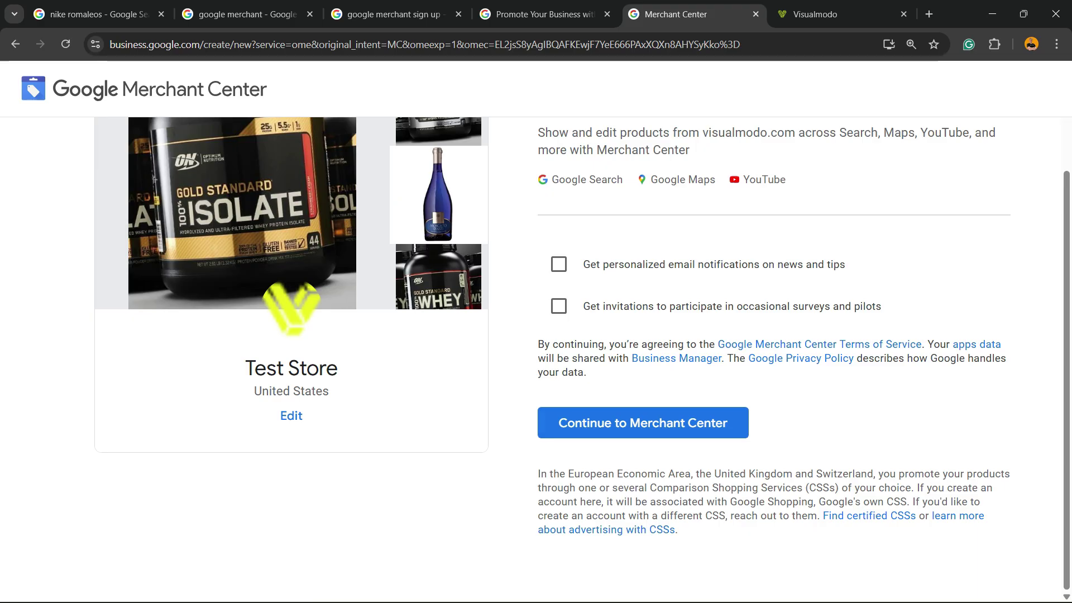
scroll(536, 357, up, 2)
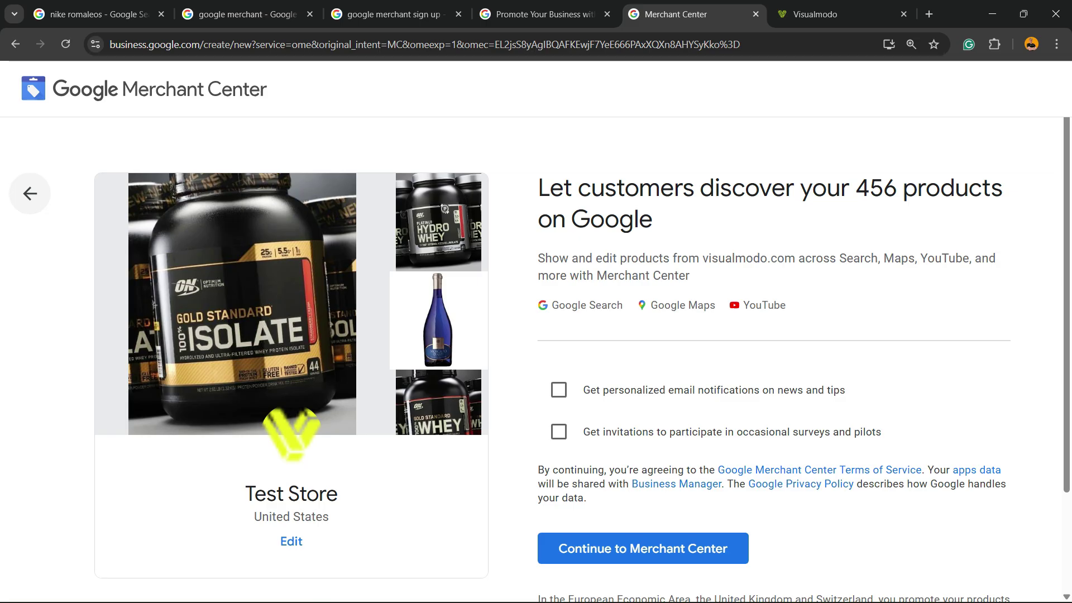
Go back to the business description step of onboarding
click(30, 193)
scroll(31, 194, down, 2)
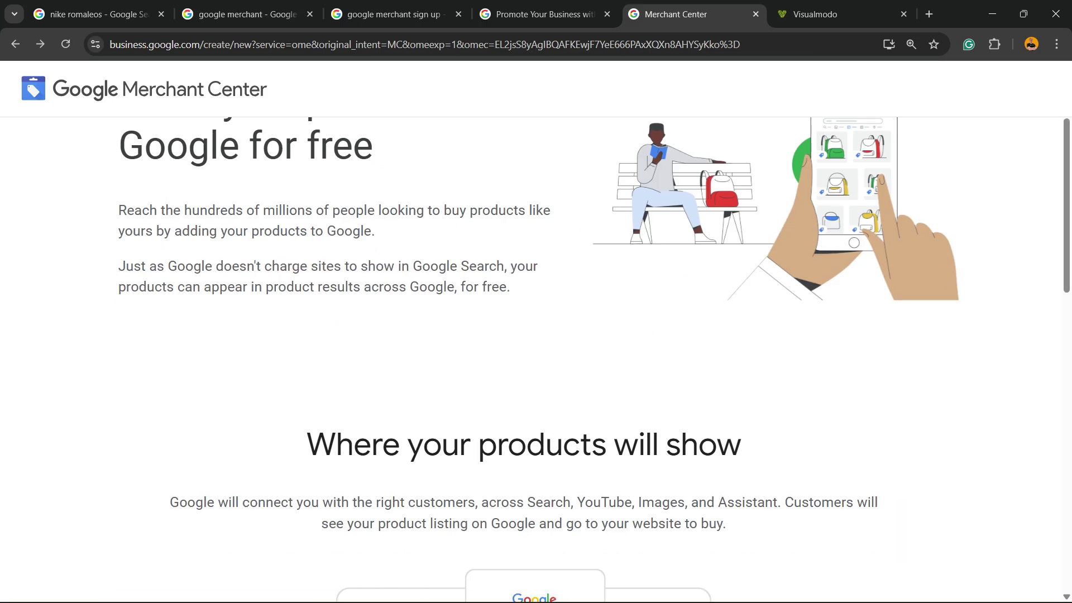
scroll(503, 341, up, 2)
scroll(502, 341, down, 12)
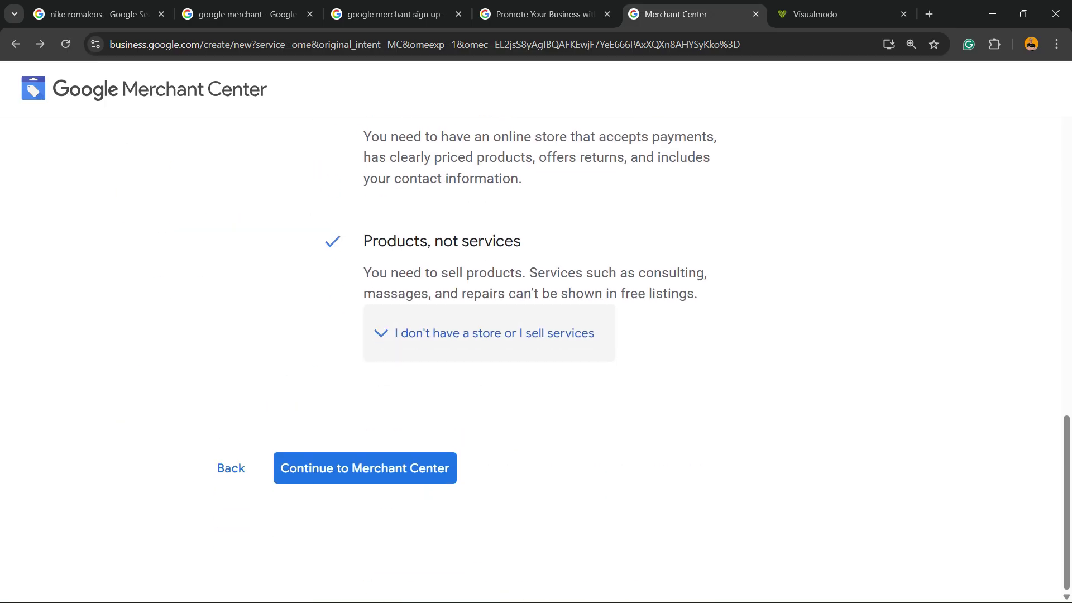
click(231, 468)
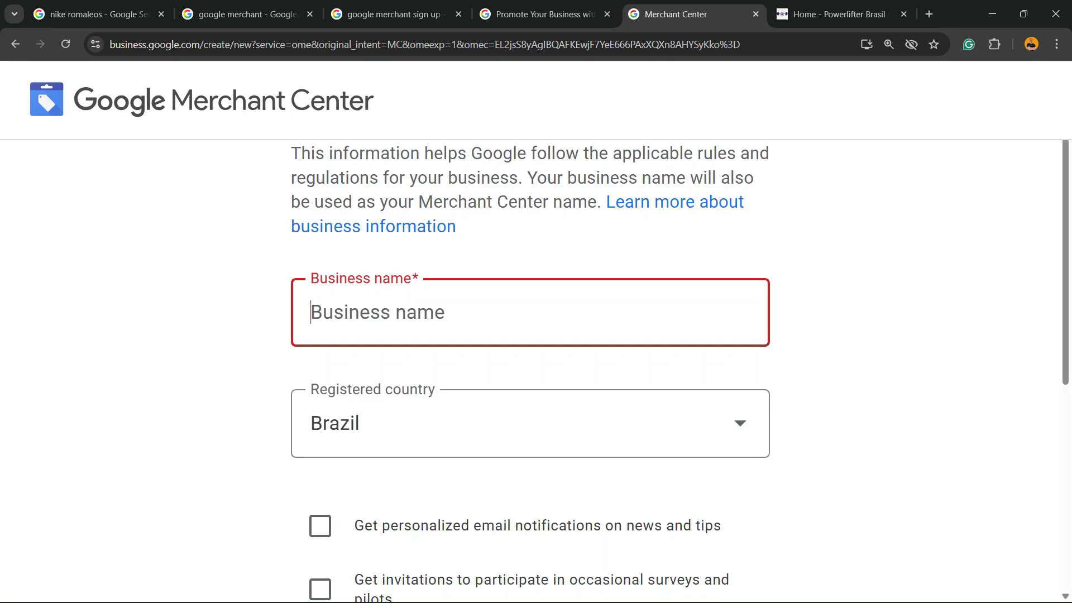
Opt in to survey invitations and personalized email notifications
scroll(319, 386, down, 2)
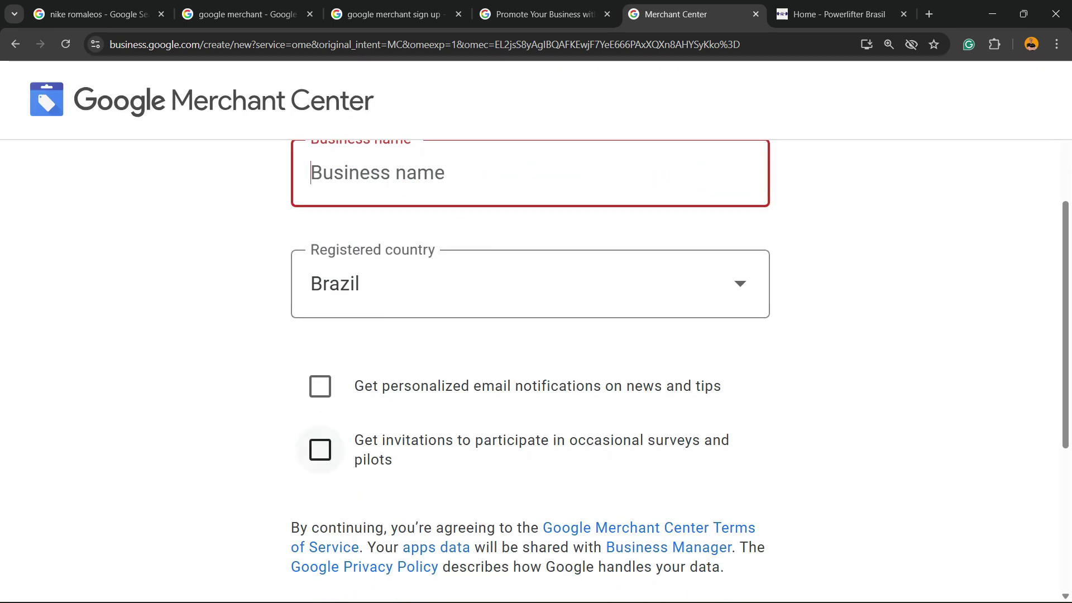
click(320, 449)
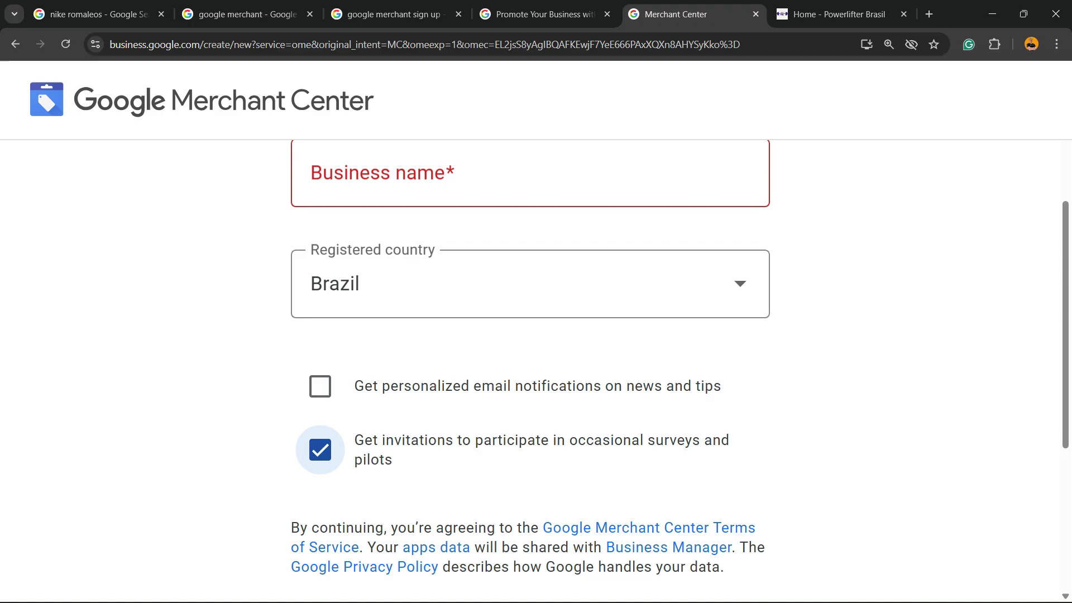
click(320, 386)
scroll(503, 413, up, 3)
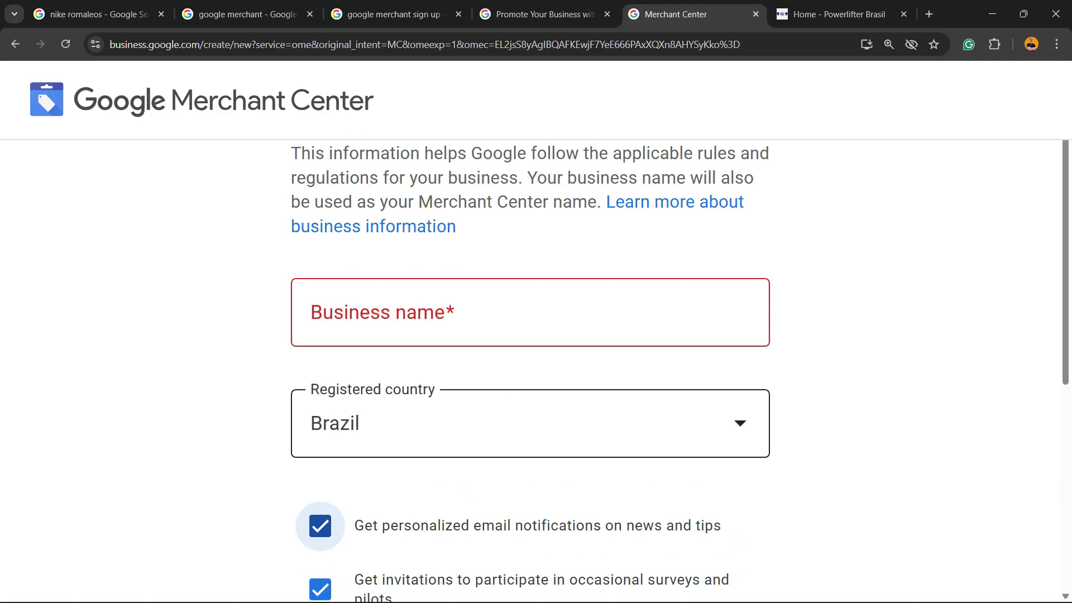
Enter 'Power Brasil' as the business name and continue to Merchant Center
click(503, 313)
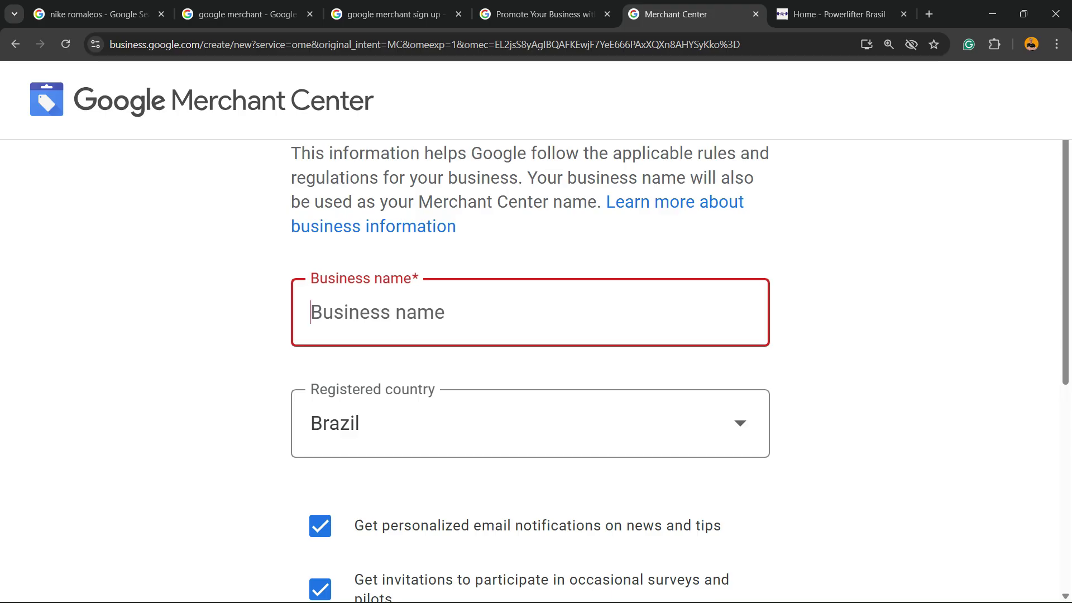
text(Power Br)
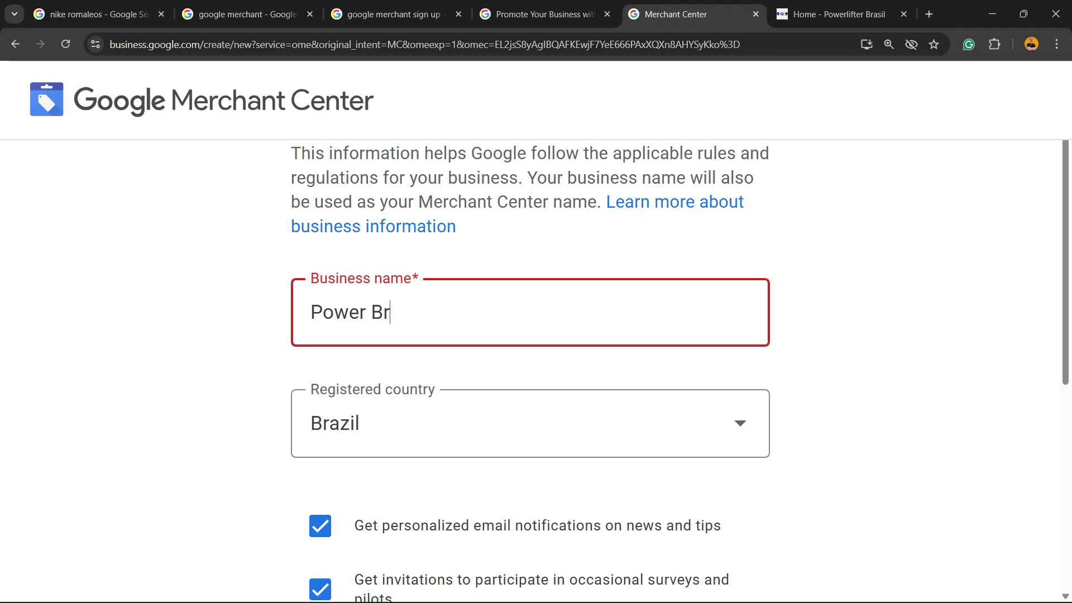
text(asil)
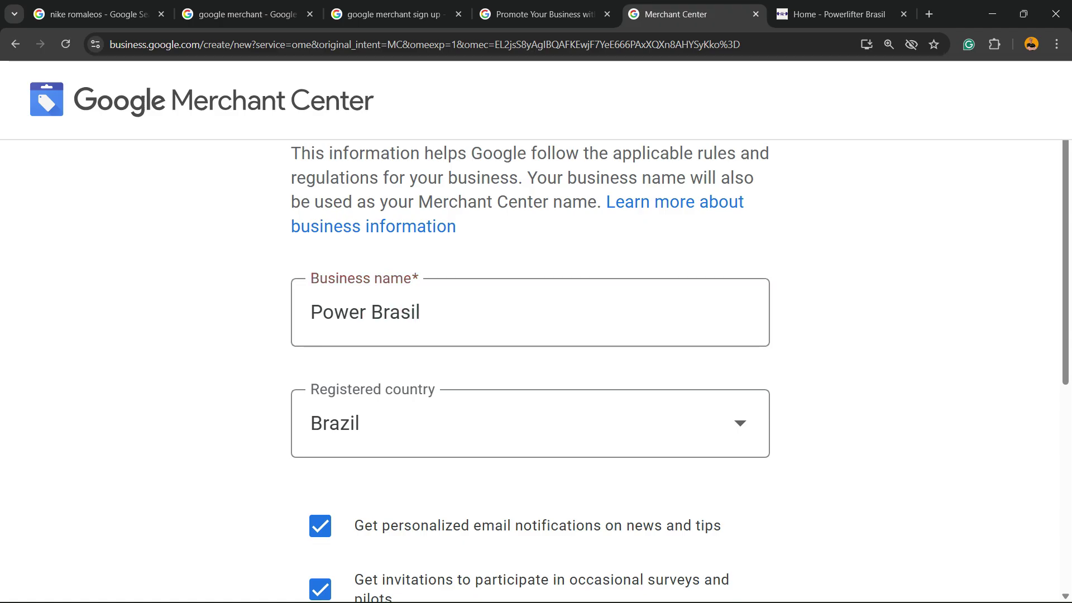
scroll(530, 371, down, 5)
click(438, 498)
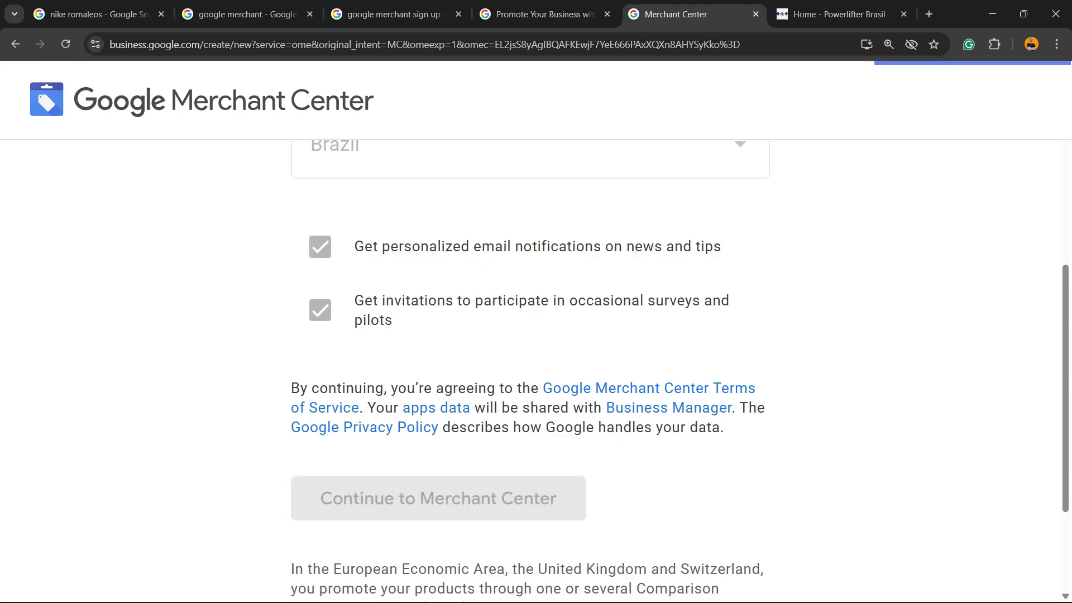
scroll(531, 371, up, 2)
scroll(530, 371, up, 4)
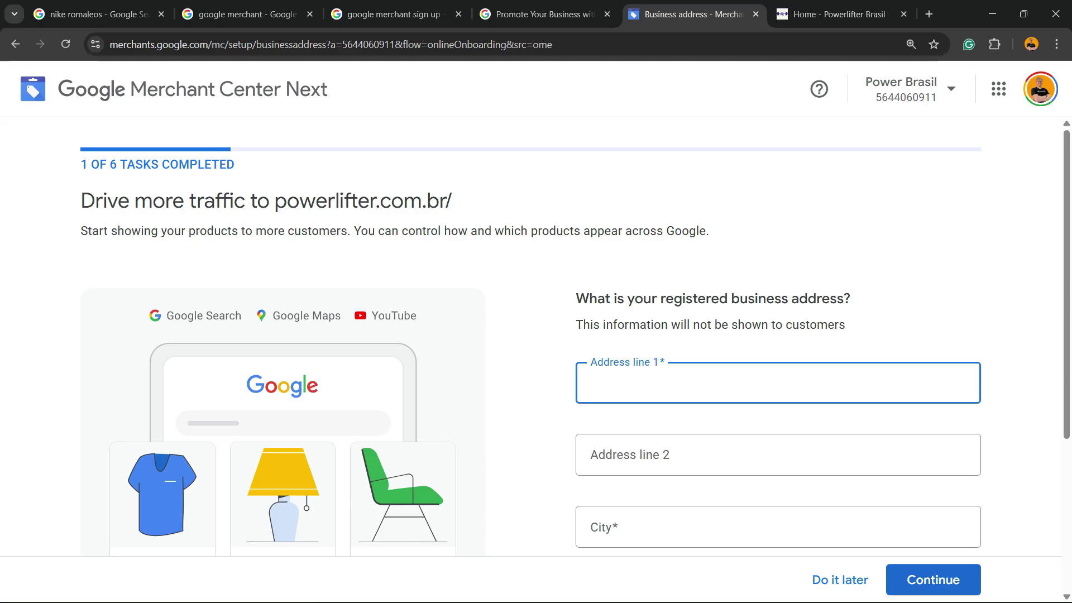
Scroll through the business address form and move on to the countries step
scroll(536, 335, down, 2)
scroll(536, 335, down, 2)
scroll(536, 335, up, 3)
scroll(536, 335, down, 2)
scroll(536, 335, up, 3)
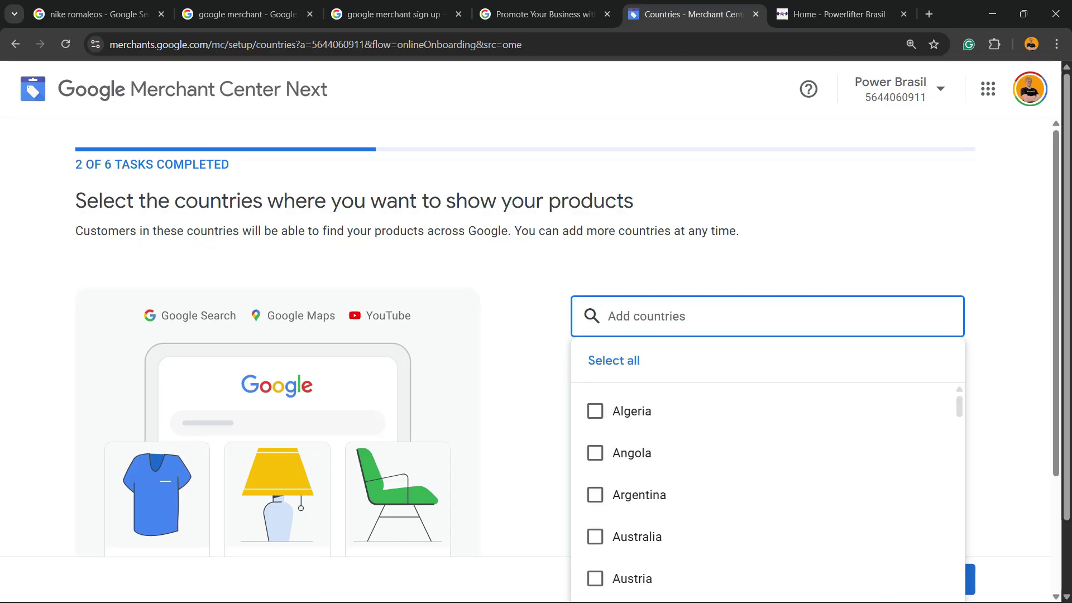
Search 'br', add Brazil as the target country, and continue to shipping details
scroll(768, 443, down, 3)
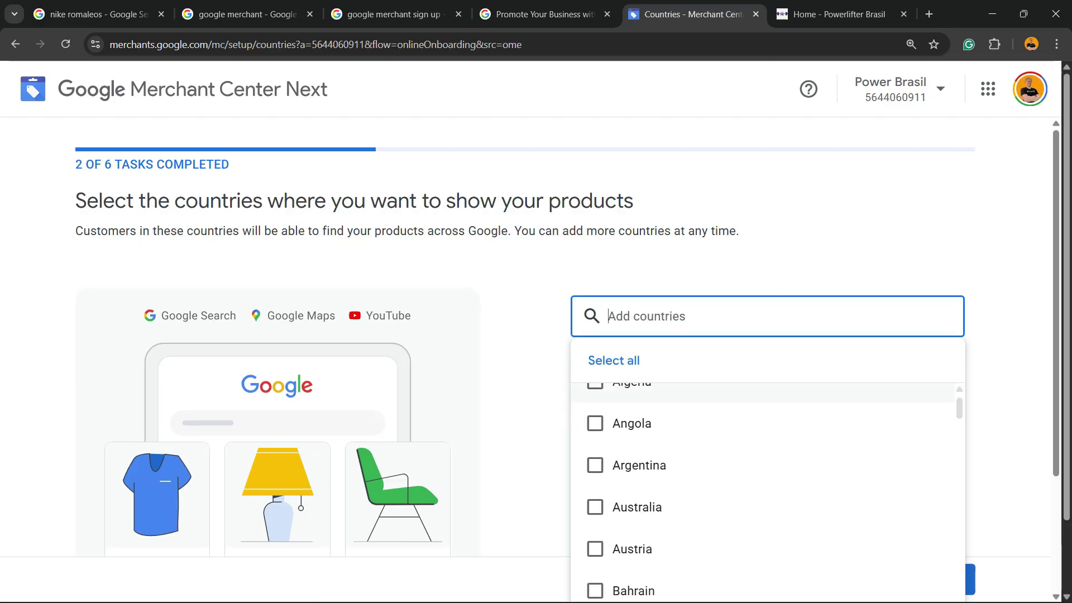
scroll(768, 443, up, 3)
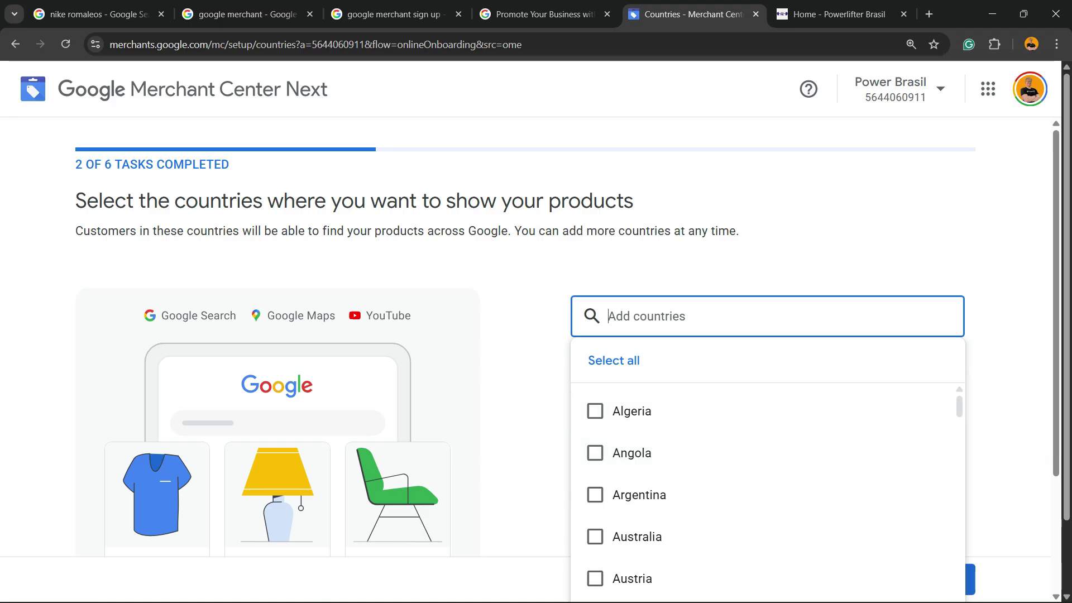
text(br)
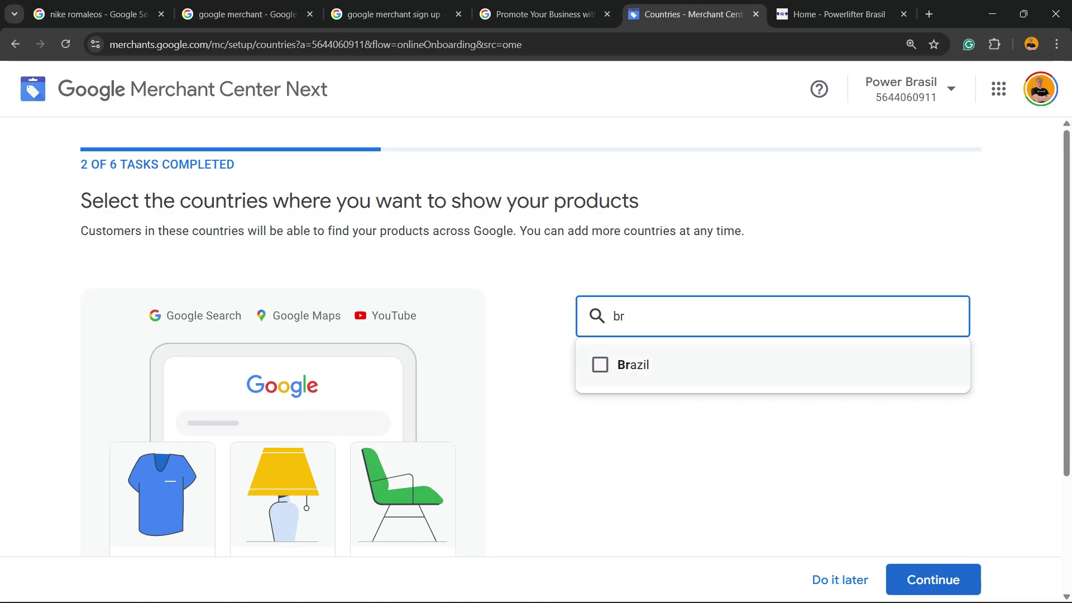
click(600, 365)
click(933, 579)
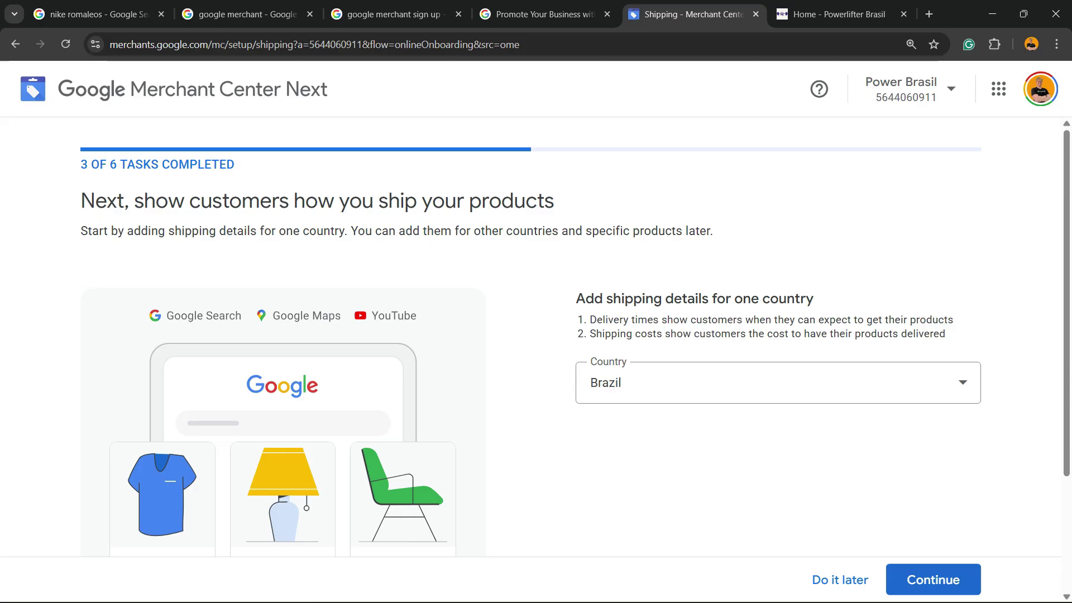
Begin Brazil delivery details and set transit time to 2–5 days
scroll(536, 335, down, 3)
scroll(536, 335, up, 3)
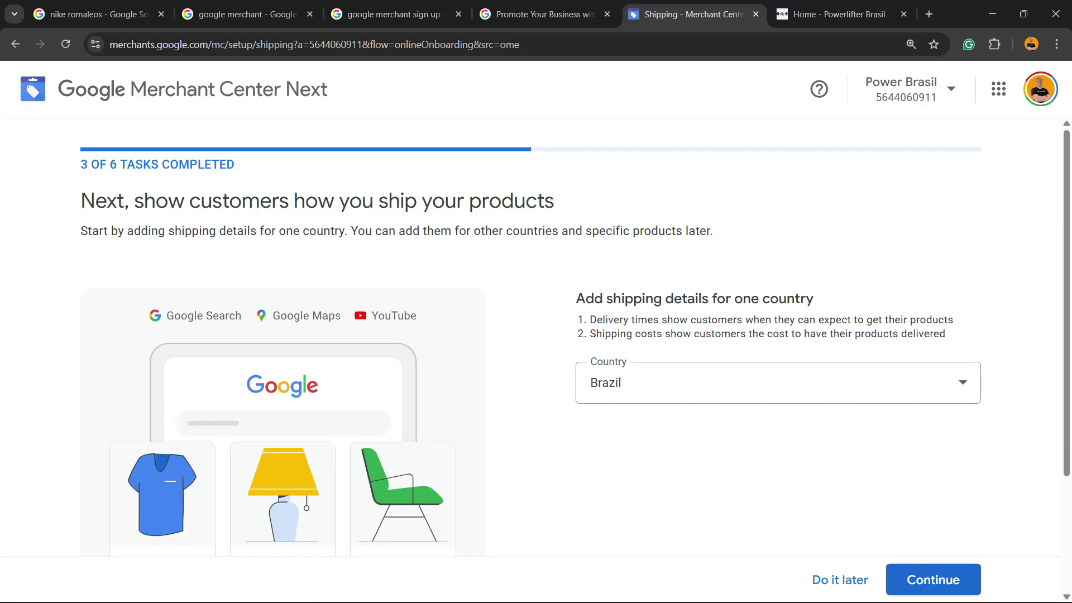
click(934, 580)
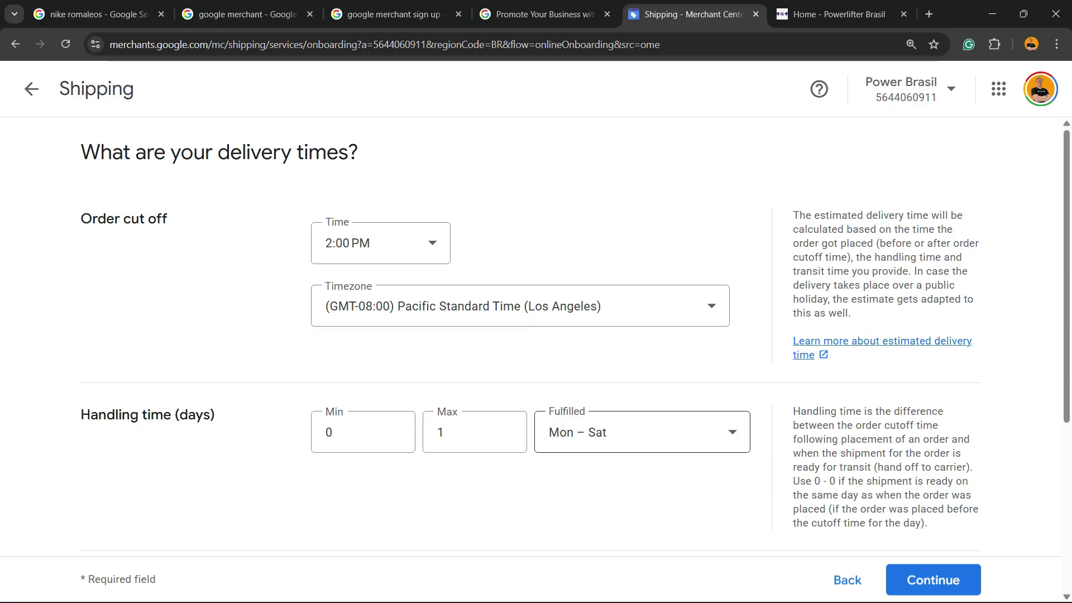
scroll(475, 447, down, 3)
scroll(419, 461, down, 3)
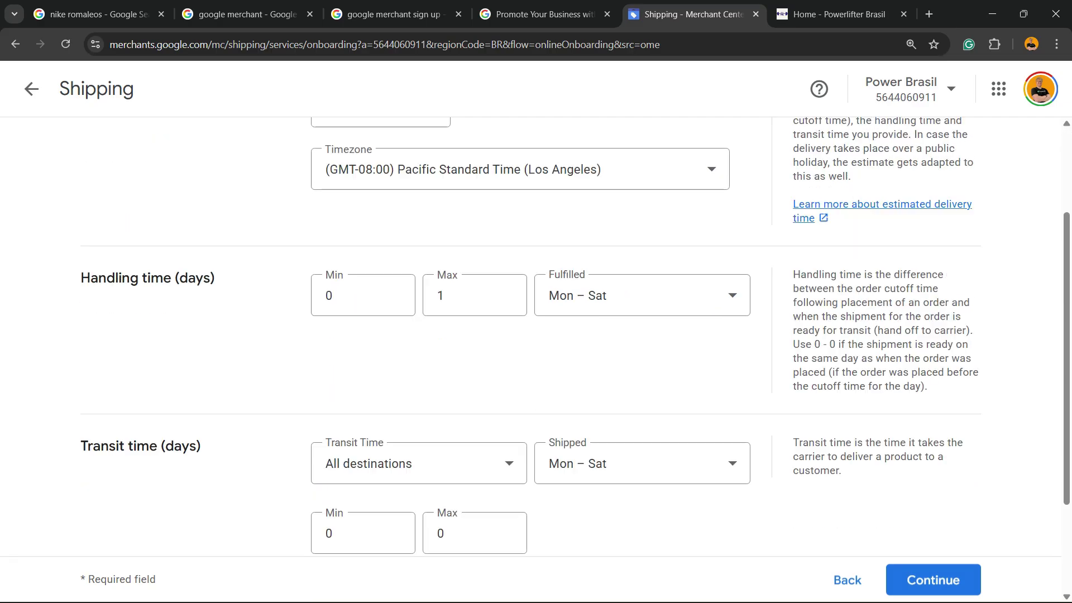
scroll(418, 460, up, 5)
scroll(474, 335, down, 3)
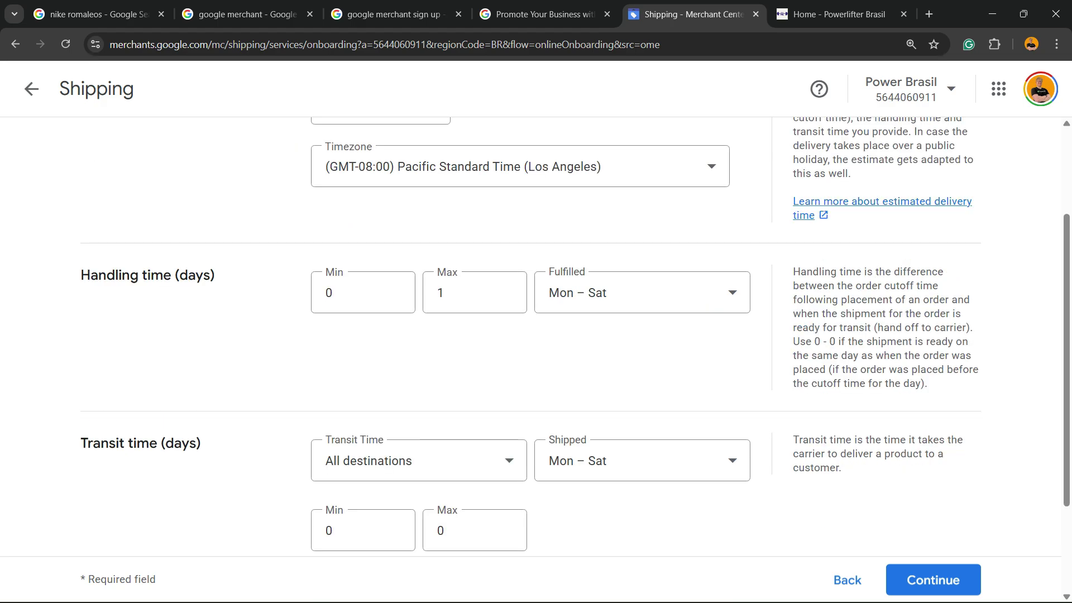
scroll(531, 335, down, 3)
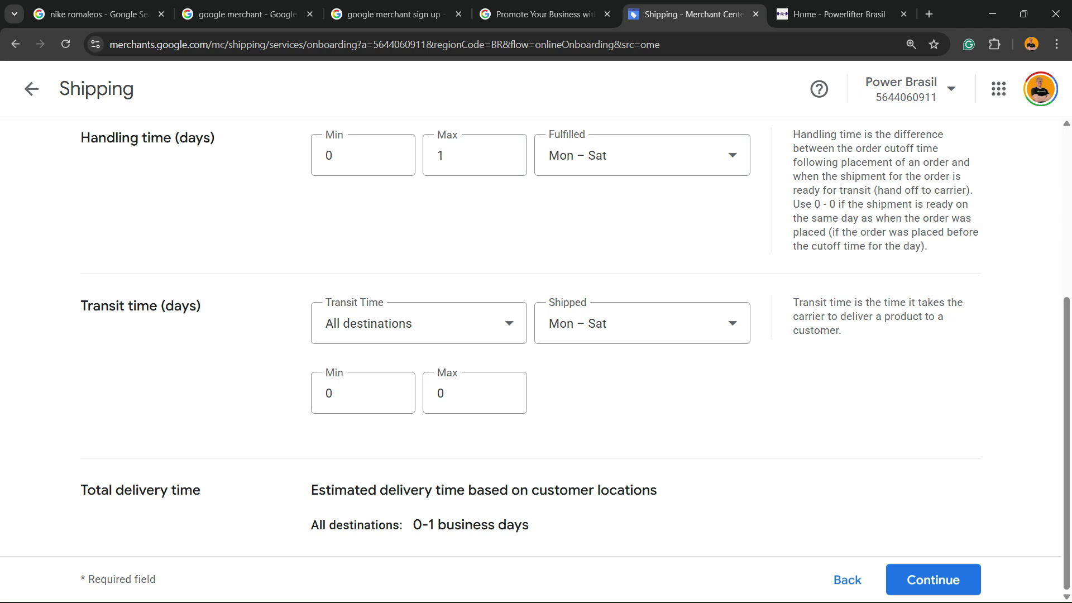
drag(459, 394, 403, 393)
text(5)
key(shift+Tab)
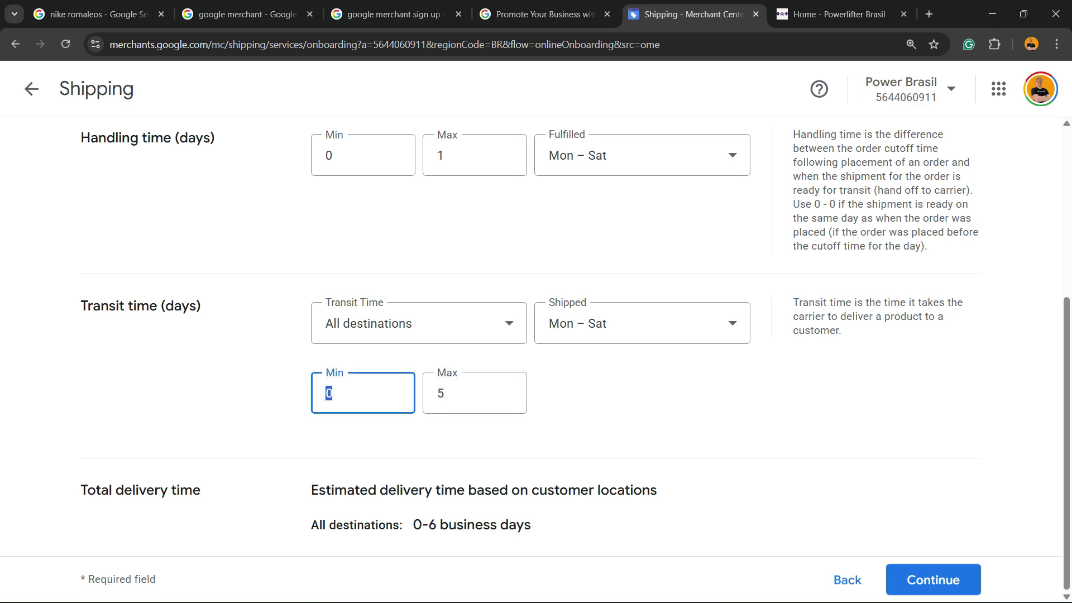
text(2)
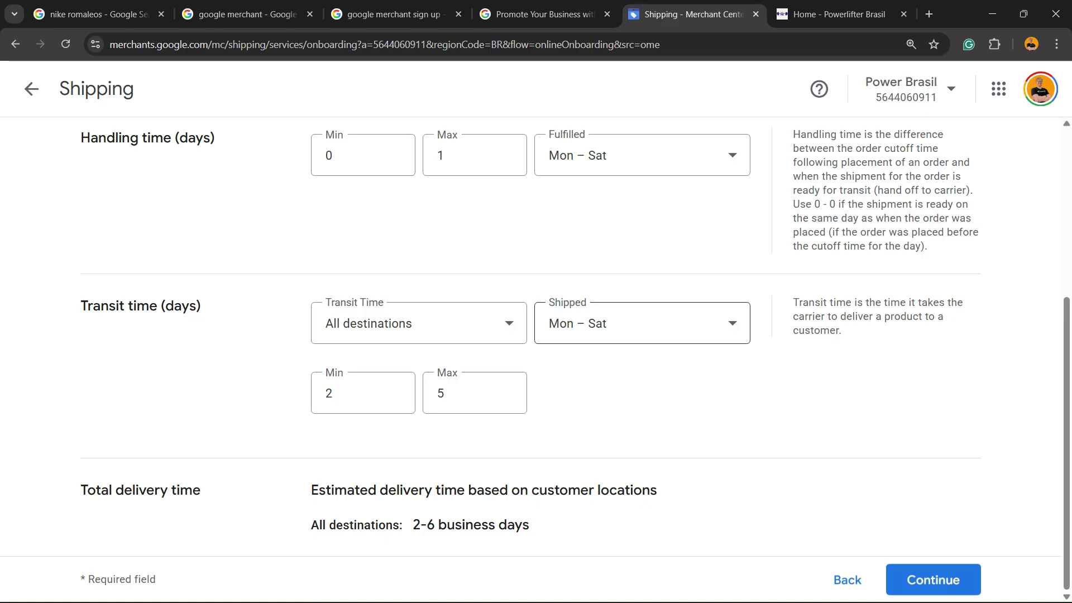
Set both shipping days and fulfilment days to Mon – Fri
click(643, 329)
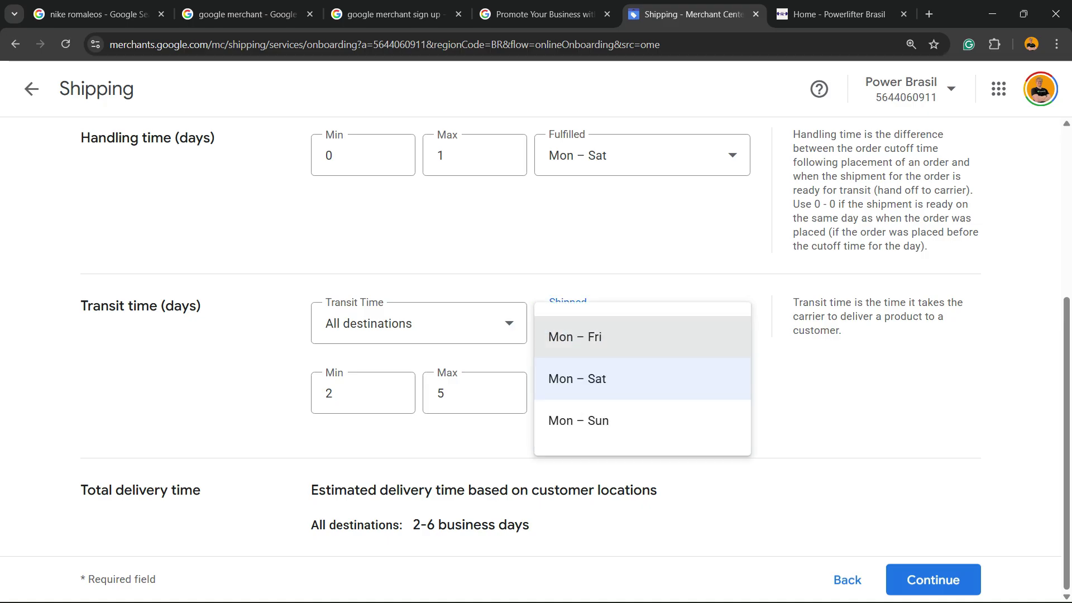
click(575, 337)
scroll(530, 335, up, 3)
click(642, 295)
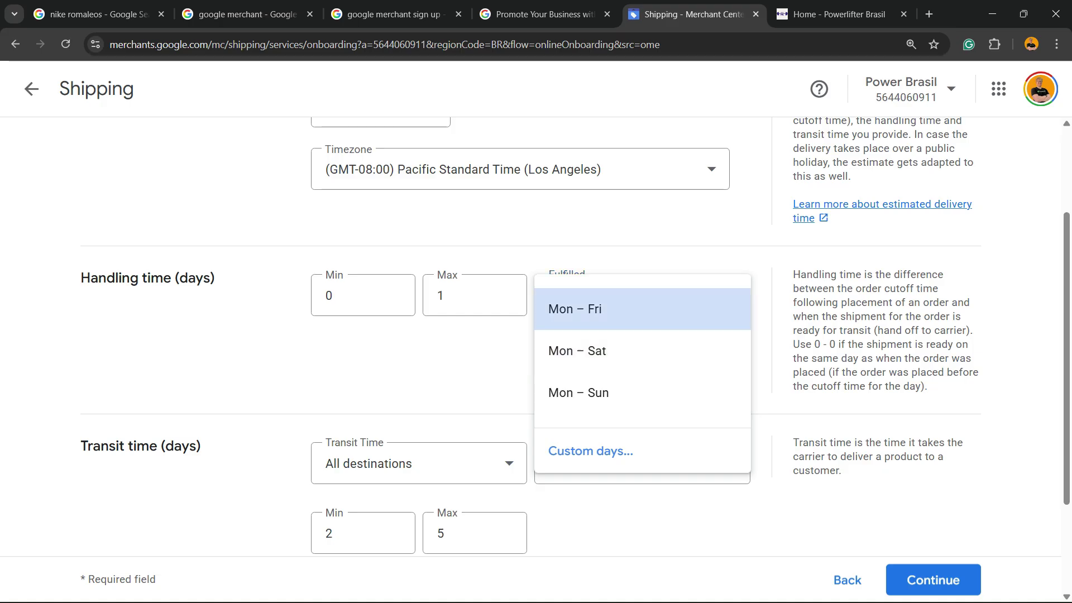
click(575, 303)
scroll(531, 336, up, 3)
Set handling time to 1–5 days and advance to the shipping cost settings
double_click(329, 433)
text(2)
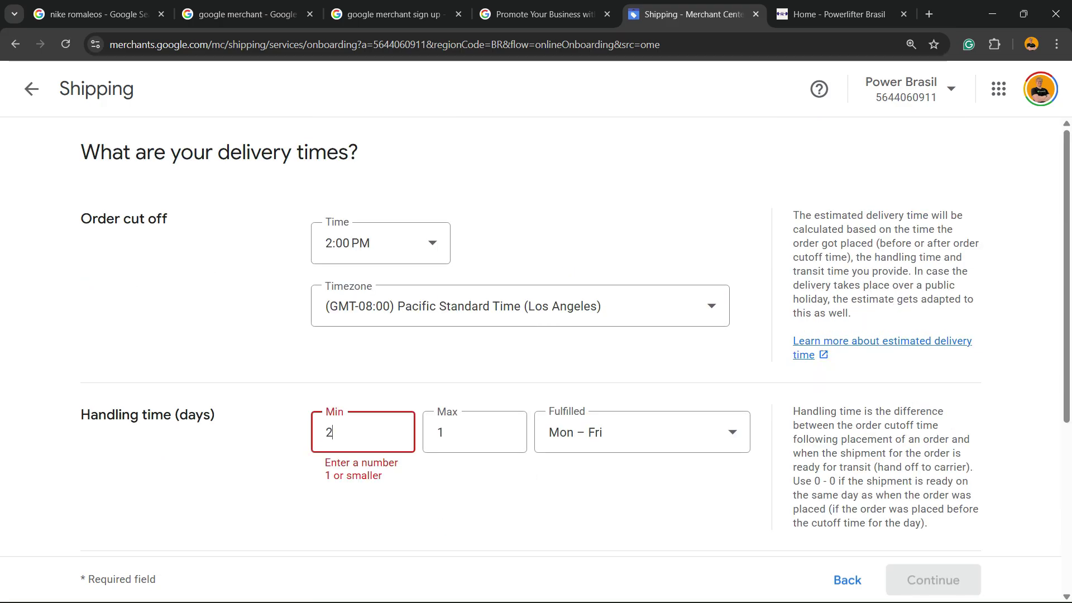
key(Tab)
text(5)
key(Tab)
double_click(329, 432)
text(1)
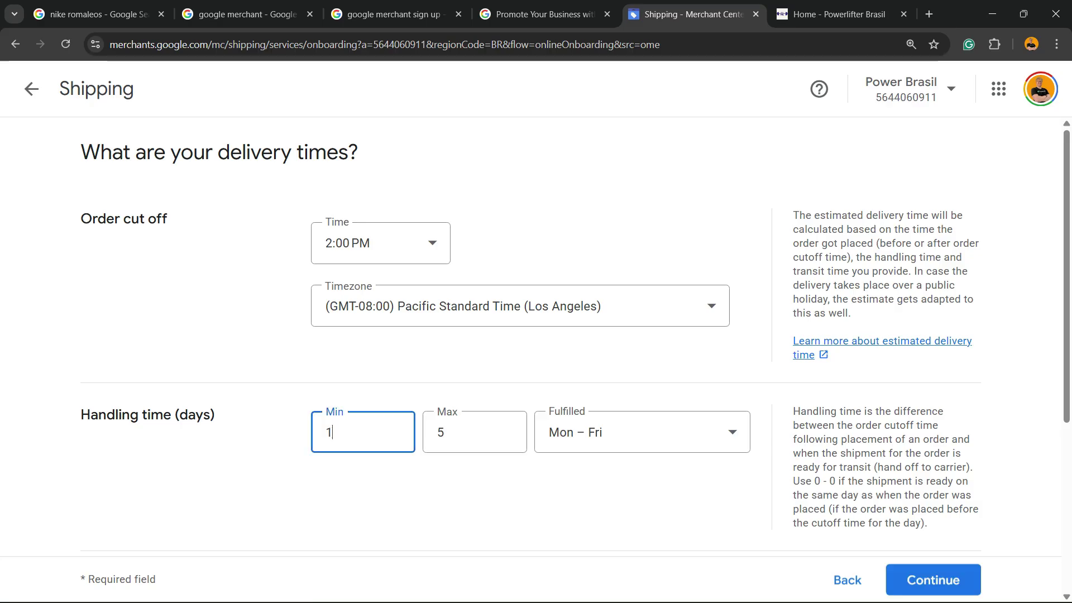
click(402, 503)
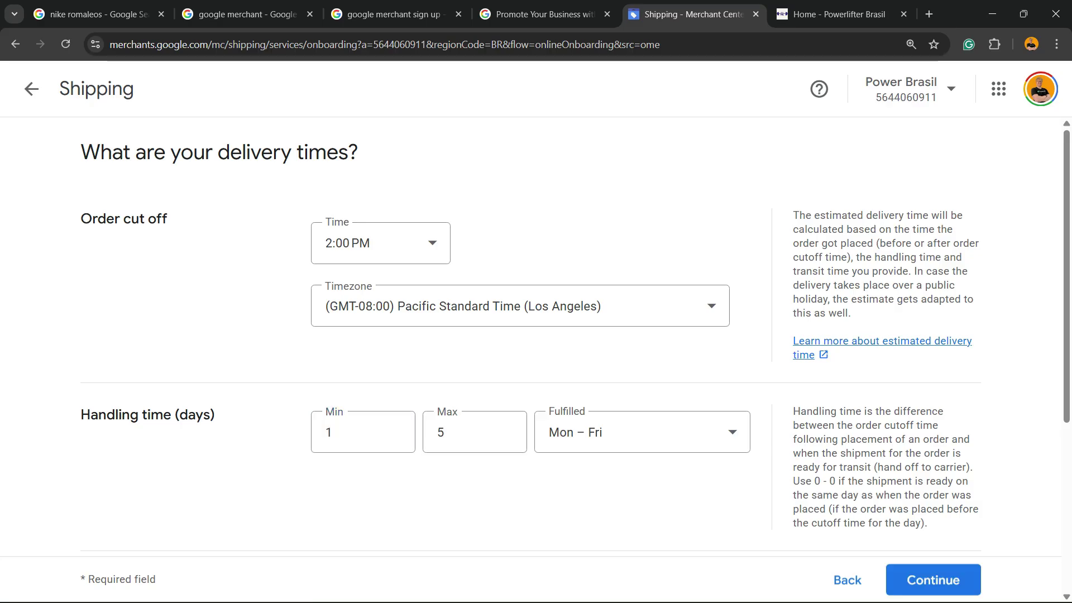
scroll(536, 335, down, 5)
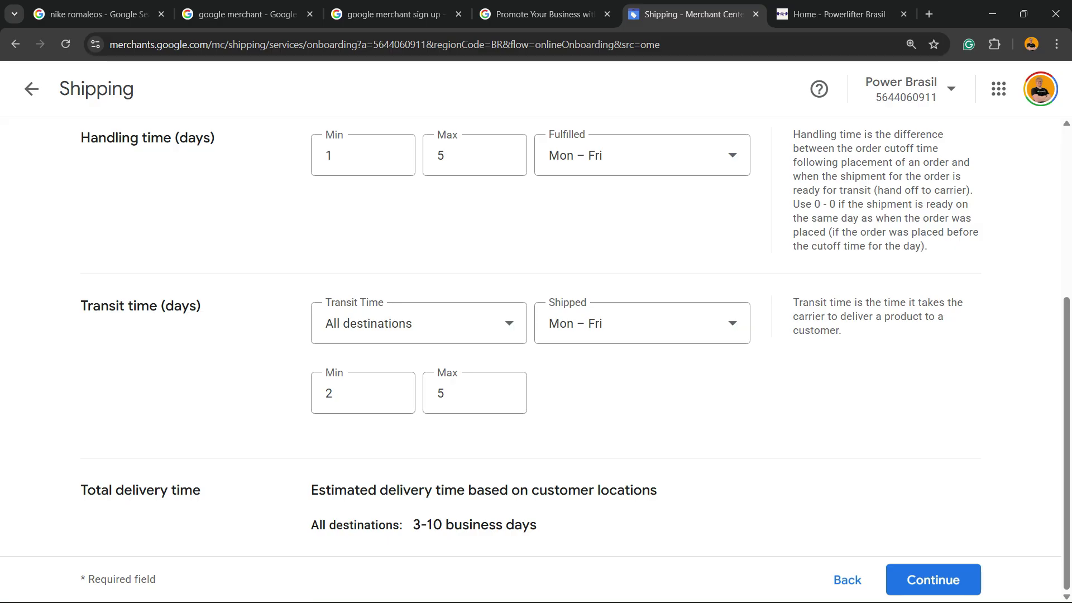
click(933, 580)
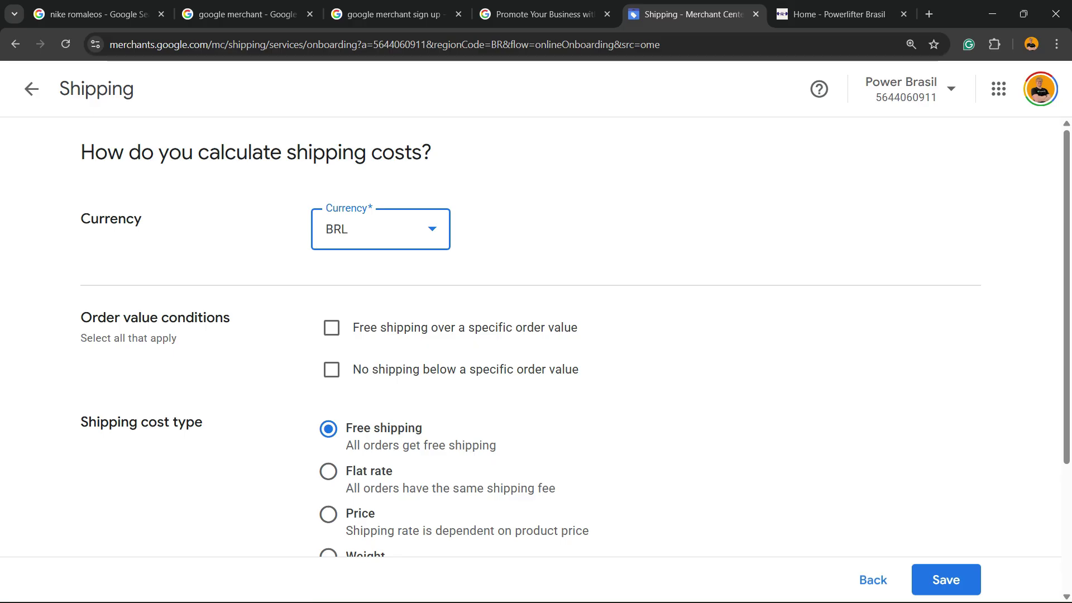
Keep BRL currency and free shipping, then save the shipping settings
scroll(536, 335, down, 2)
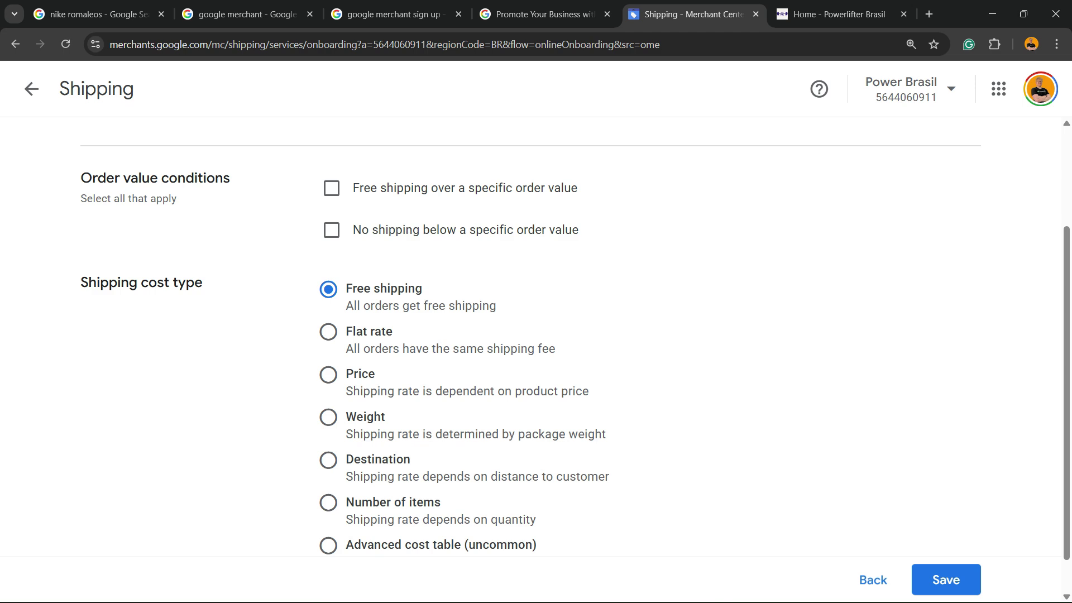
scroll(536, 335, down, 1)
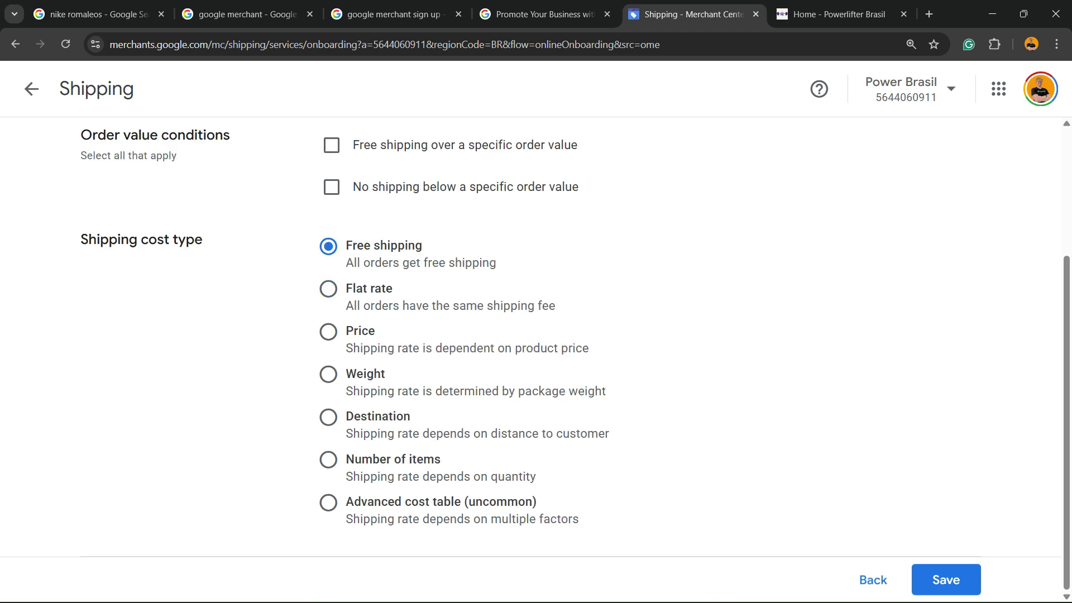
scroll(536, 335, up, 3)
scroll(536, 335, down, 3)
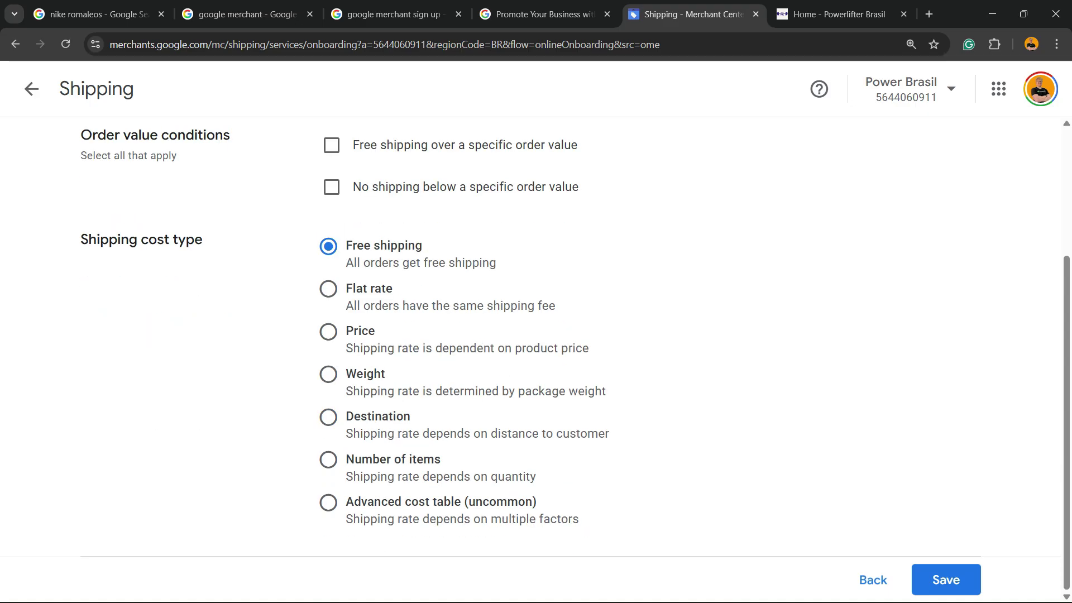
click(946, 579)
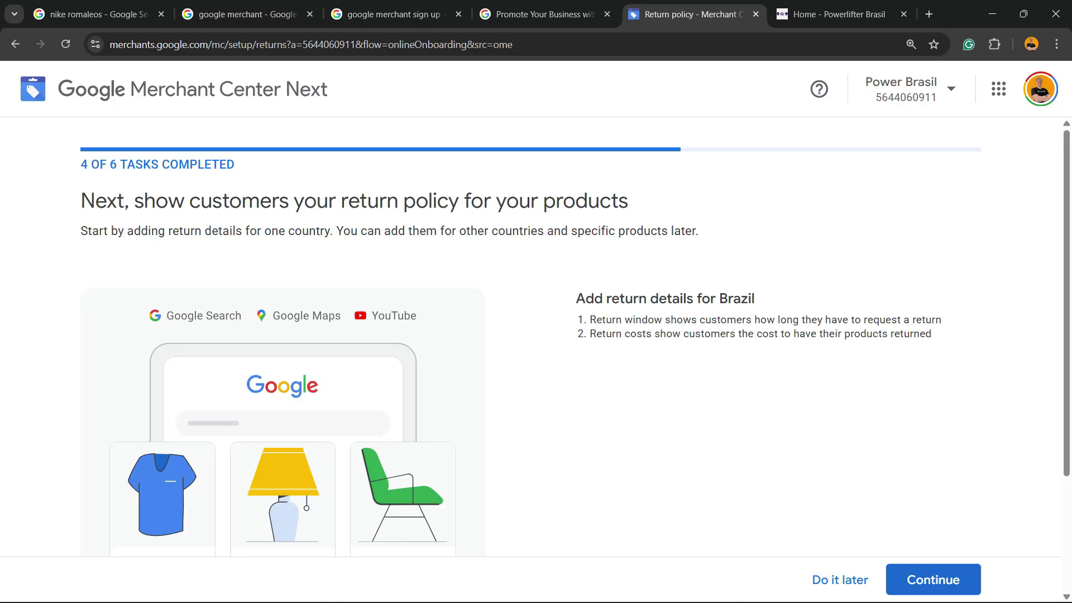
Review the Brazil return policy intro page and continue to the Returns form
scroll(536, 335, down, 2)
scroll(536, 335, up, 2)
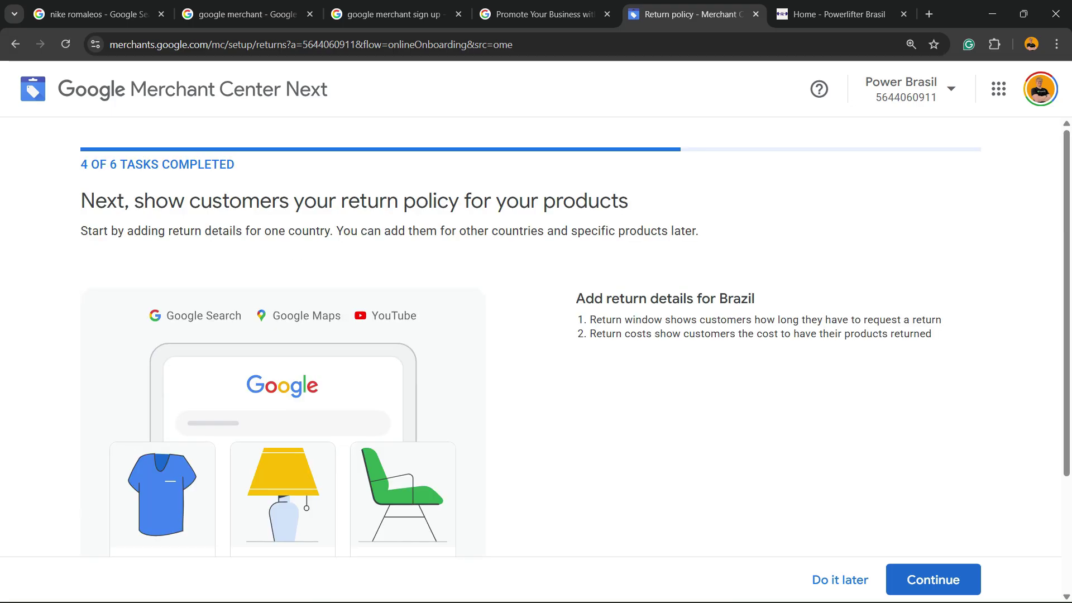
scroll(536, 335, down, 2)
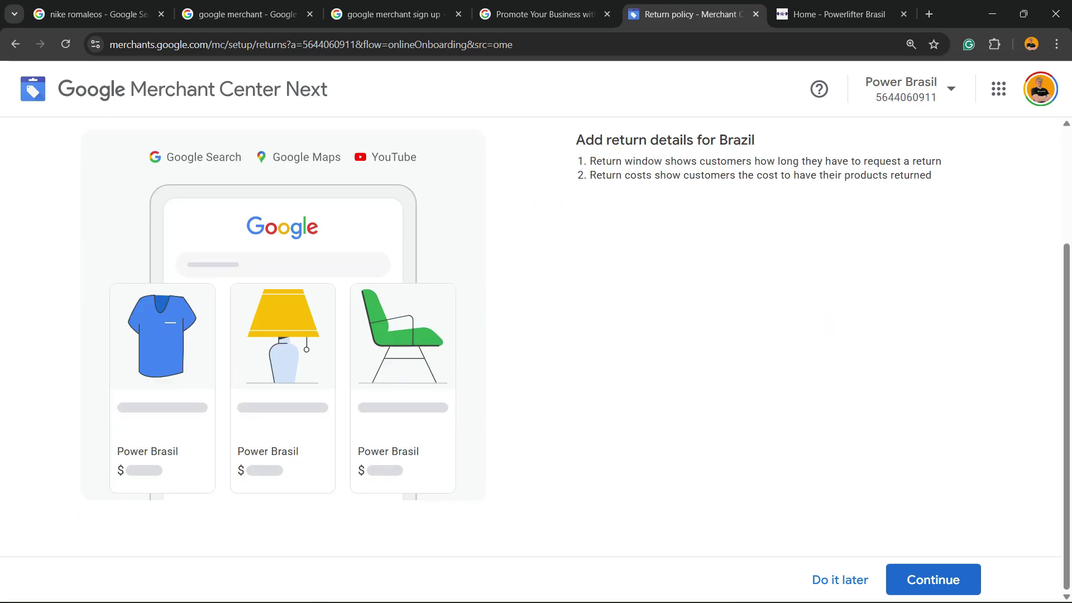
scroll(537, 335, up, 2)
scroll(536, 335, down, 2)
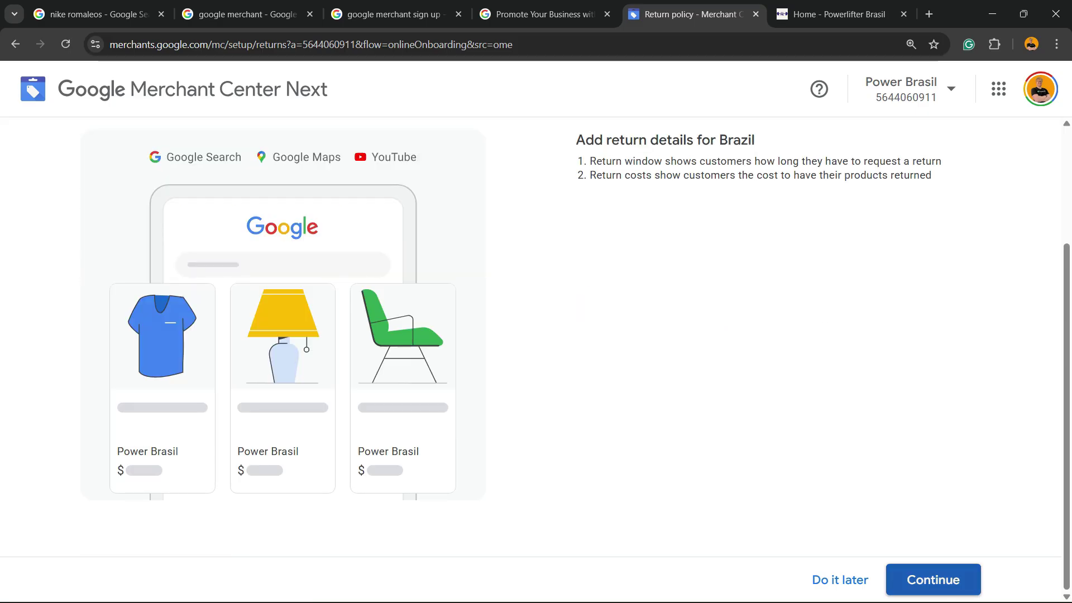
scroll(536, 335, up, 2)
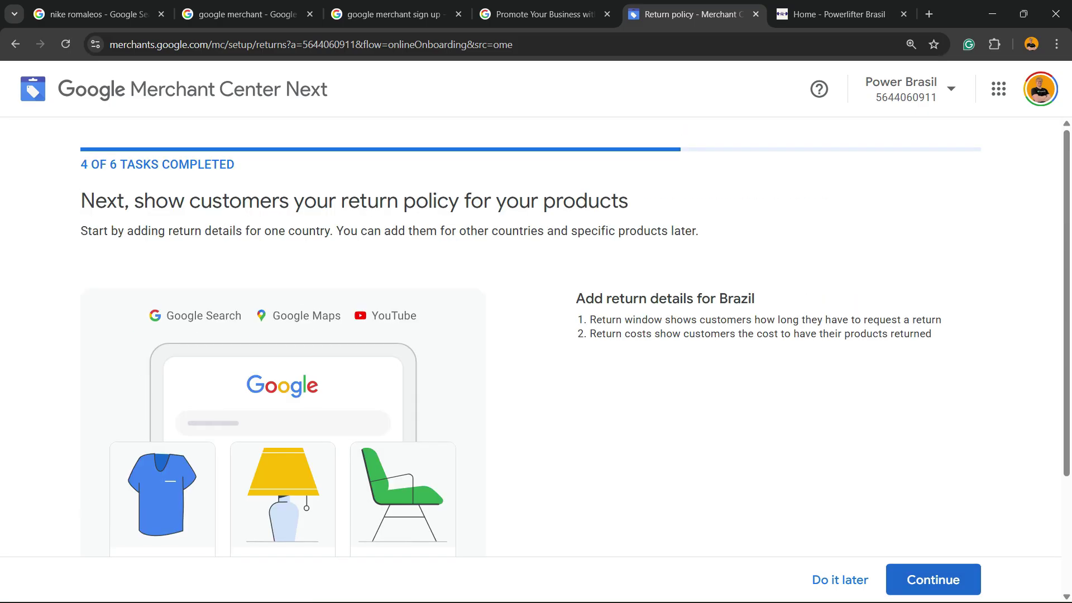
scroll(536, 335, down, 2)
click(933, 580)
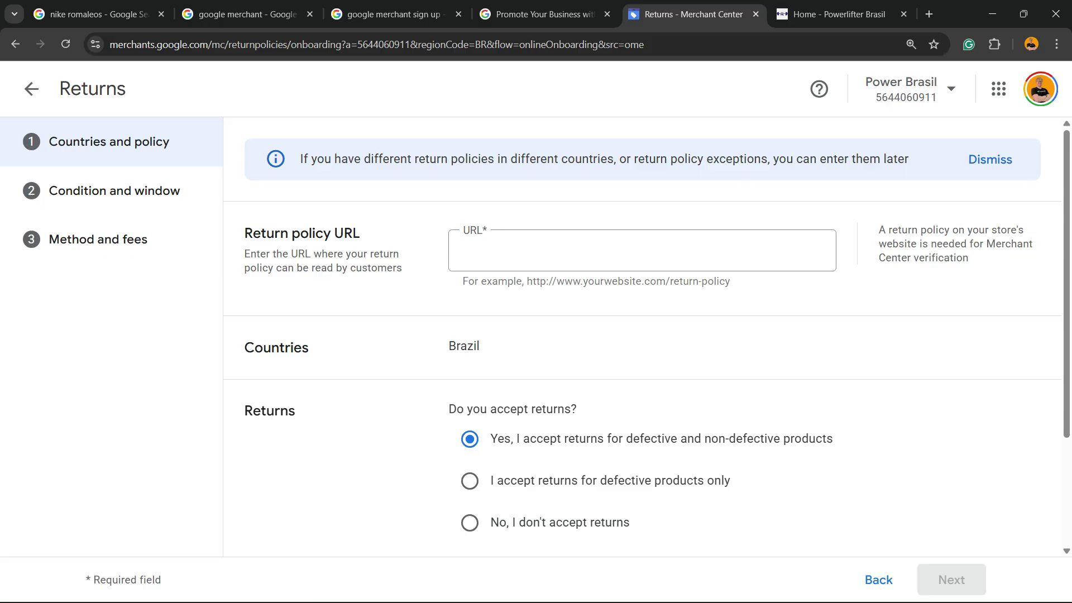
Set Brazil returns to defective products only and choose not to accept exchanges
click(469, 481)
click(470, 522)
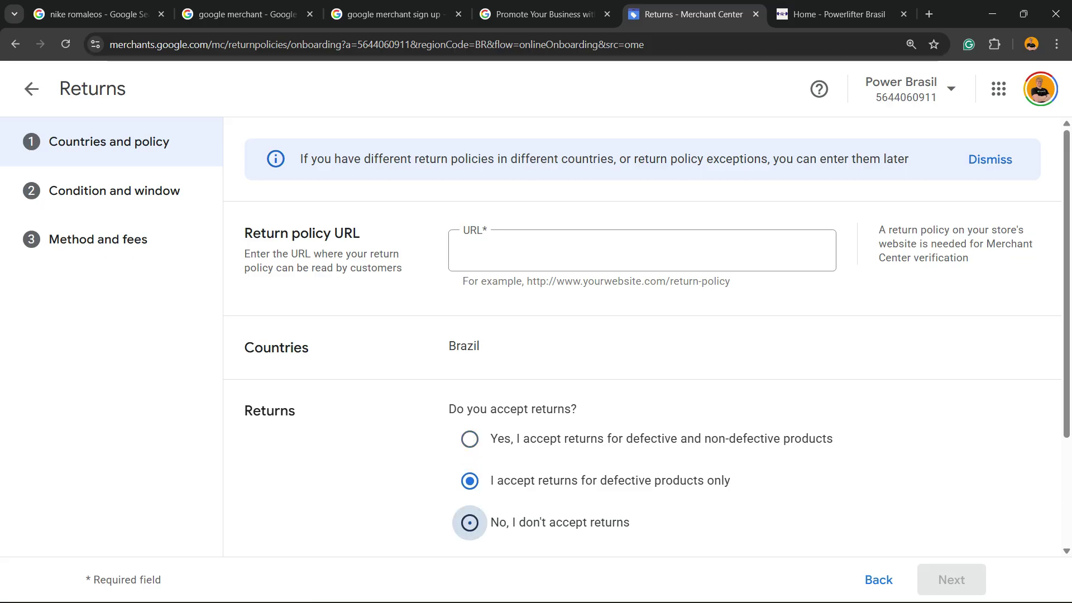
click(470, 481)
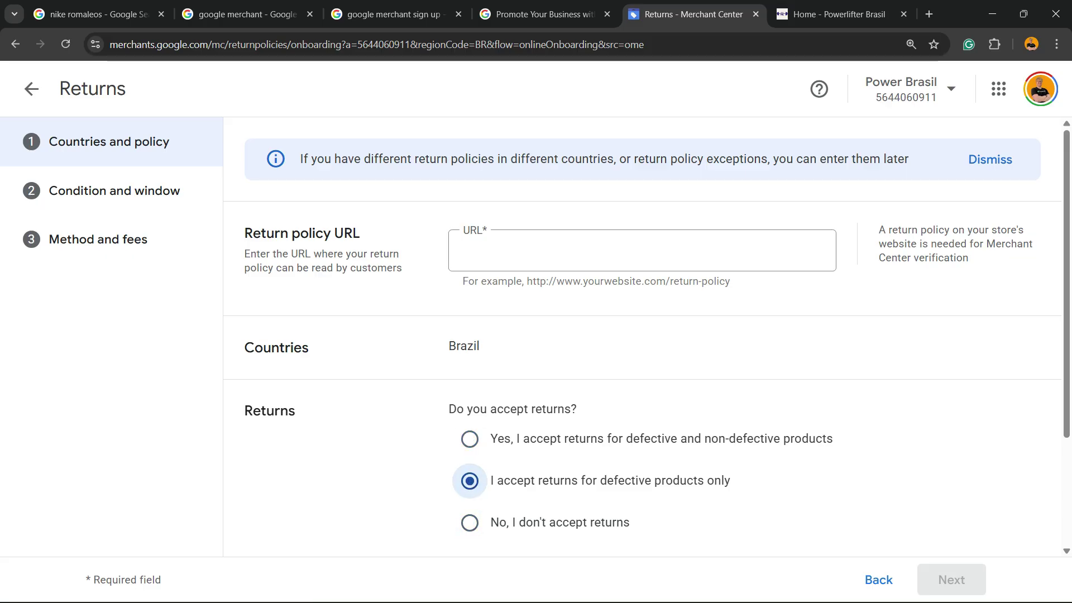
scroll(642, 335, down, 3)
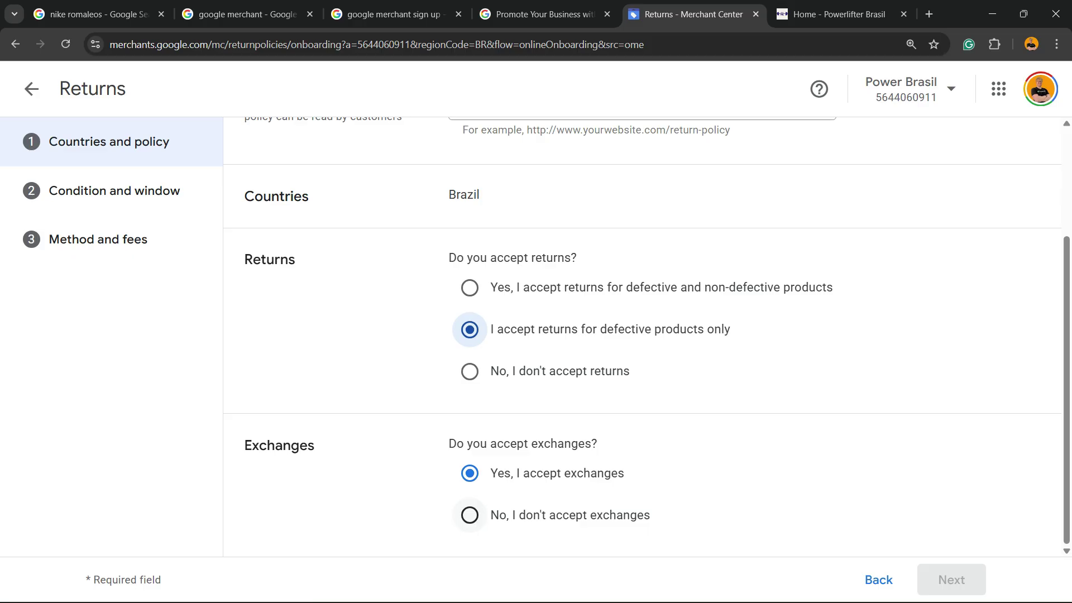
click(469, 515)
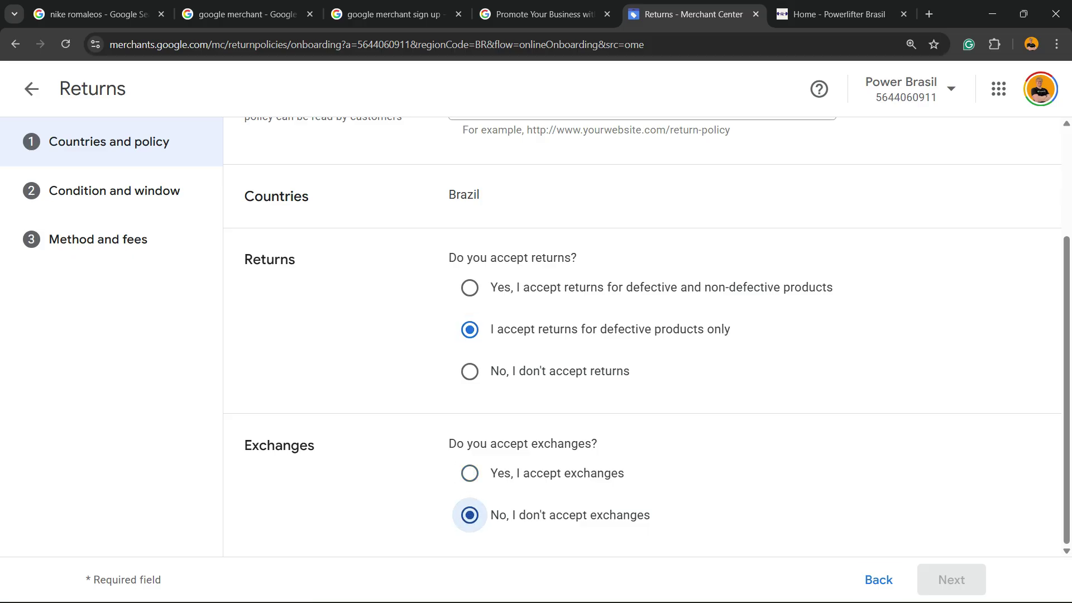
scroll(642, 335, up, 3)
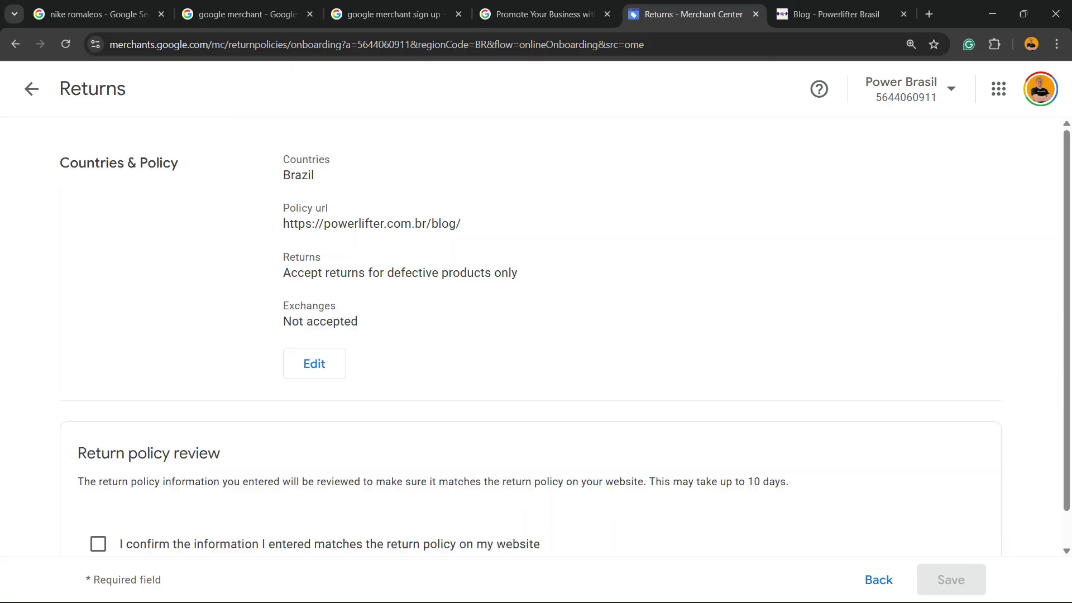
scroll(536, 307, down, 1)
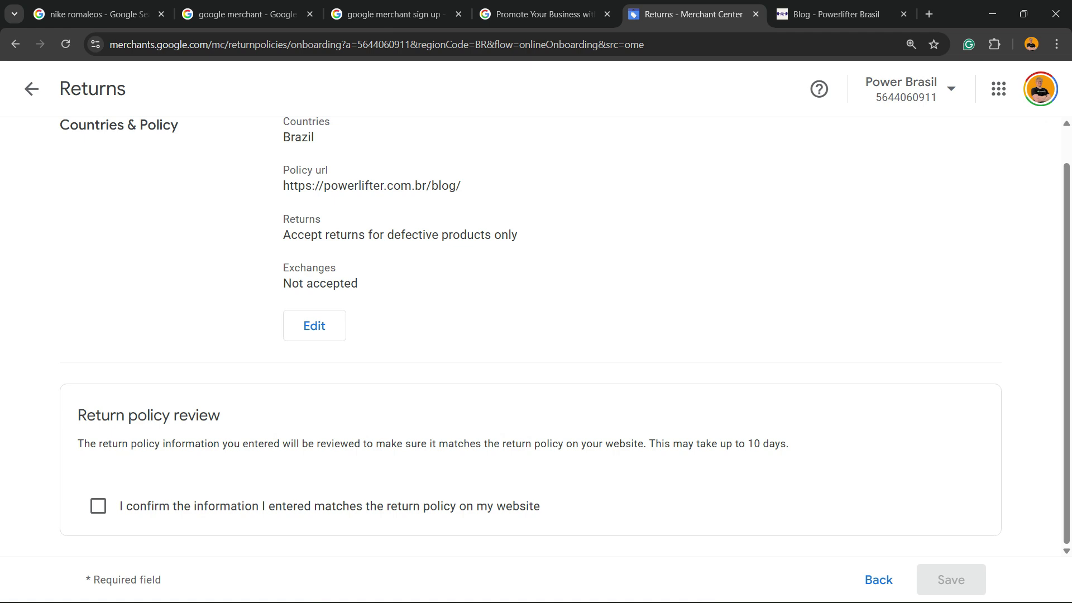
Tick the confirmation that the entered info matches the website's return policy
click(98, 506)
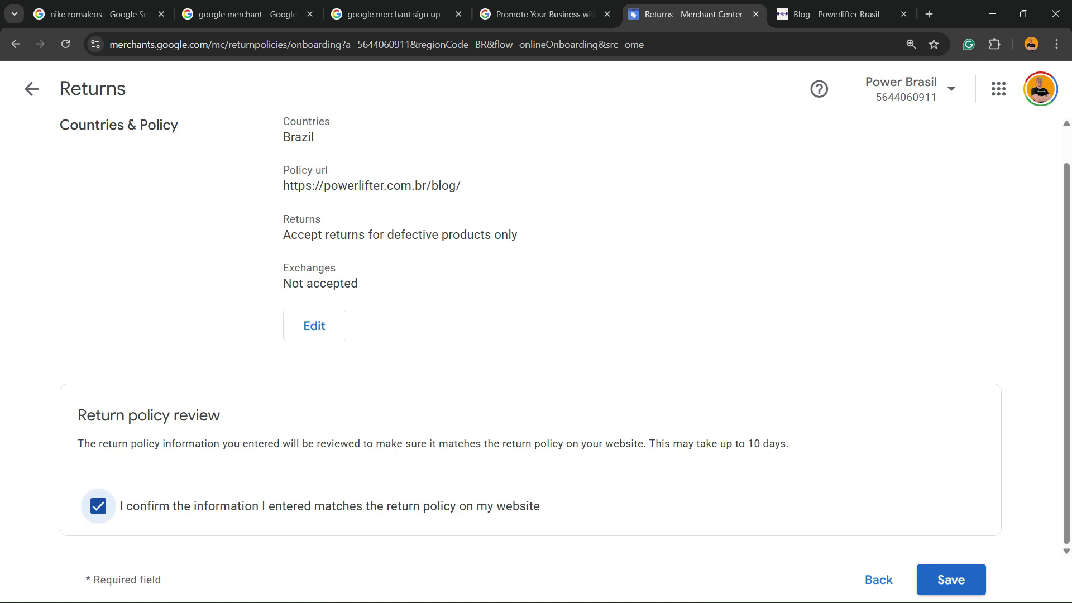